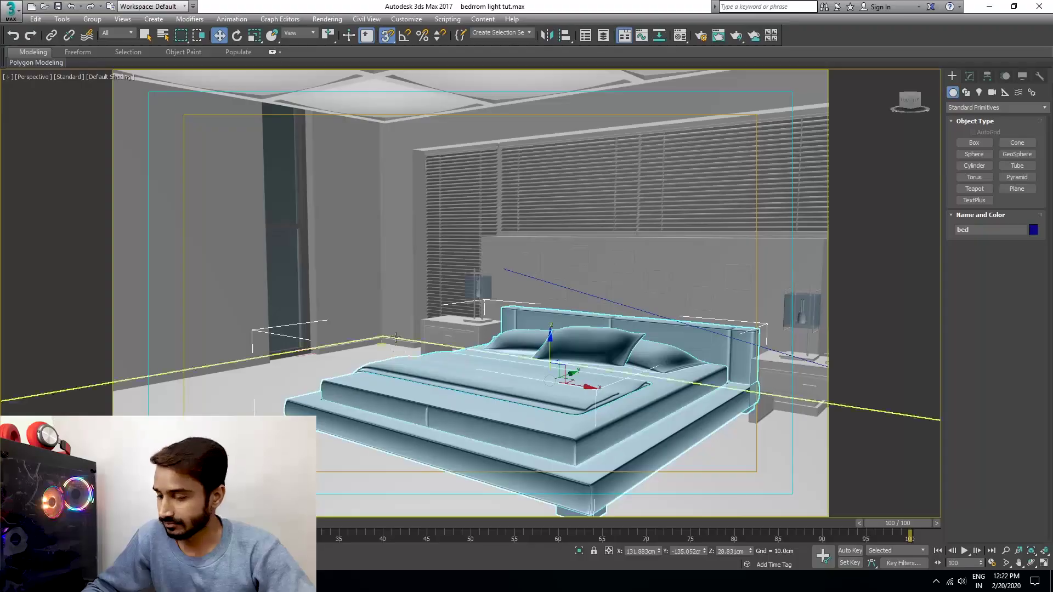
Examine the settings of the white material used on the bedroom scene in the Material Editor.
scroll(513, 379, up, 3)
alt+middle_drag(513, 379, 504, 299)
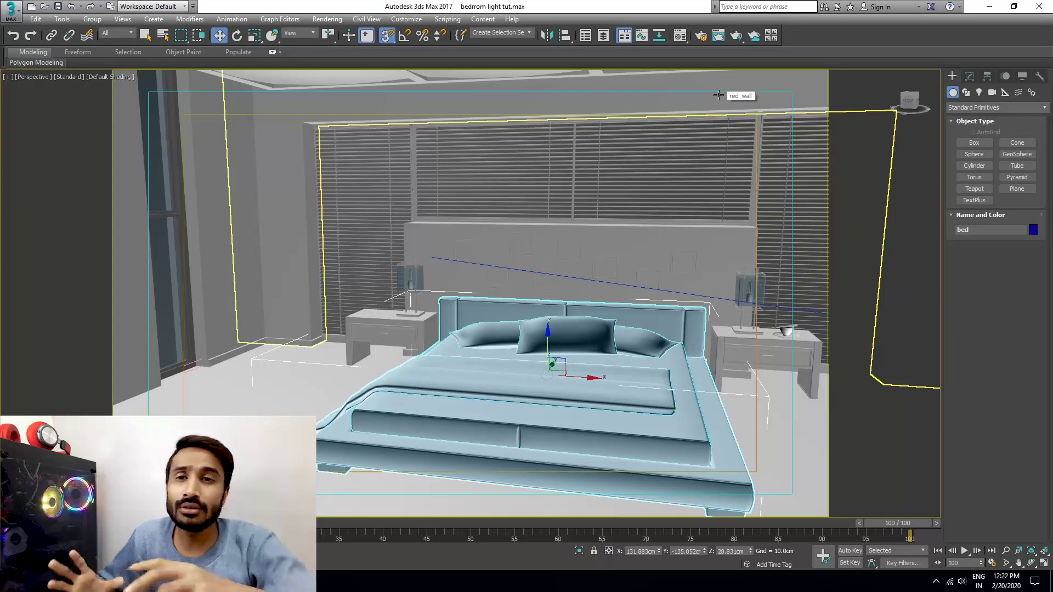
click(680, 36)
click(825, 194)
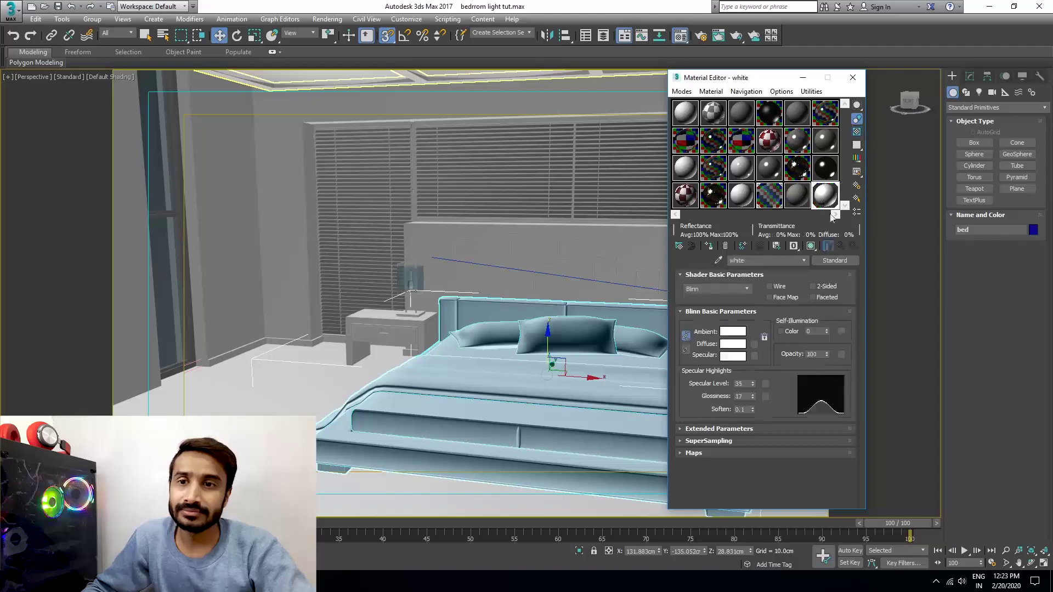
click(853, 77)
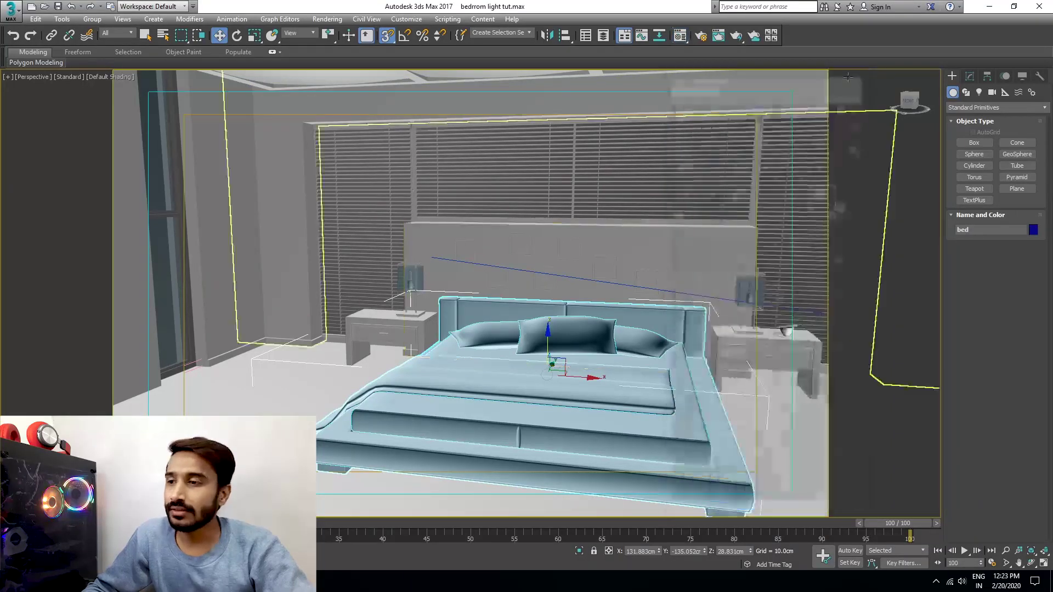
Select the bedside lamp's shade and examine the transparency settings of its glass material in the Material Editor.
alt+middle_drag(614, 329, 571, 351)
scroll(604, 378, up, 3)
scroll(471, 257, up, 3)
click(494, 245)
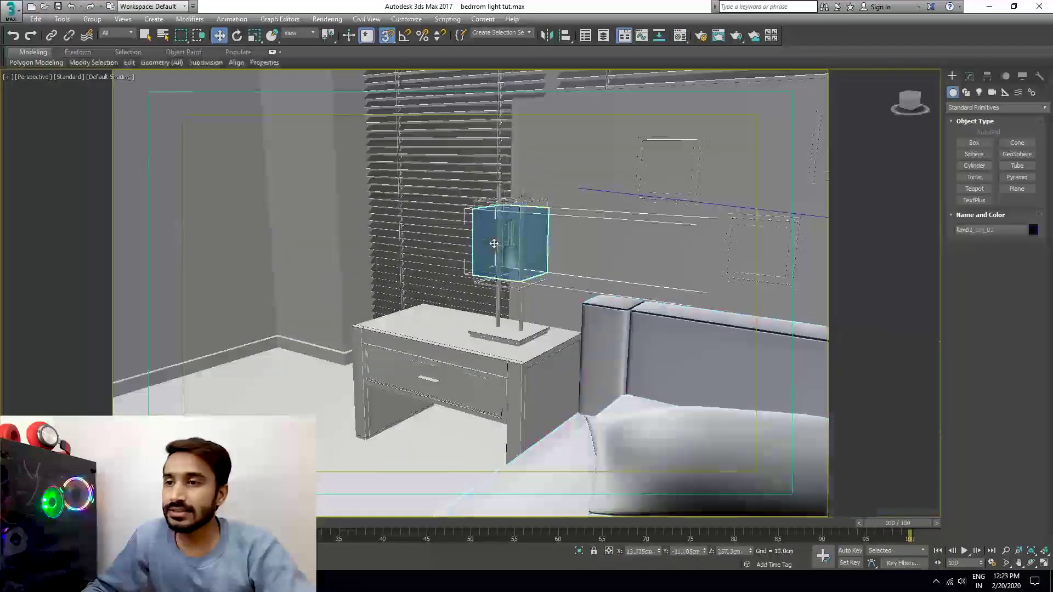
click(680, 36)
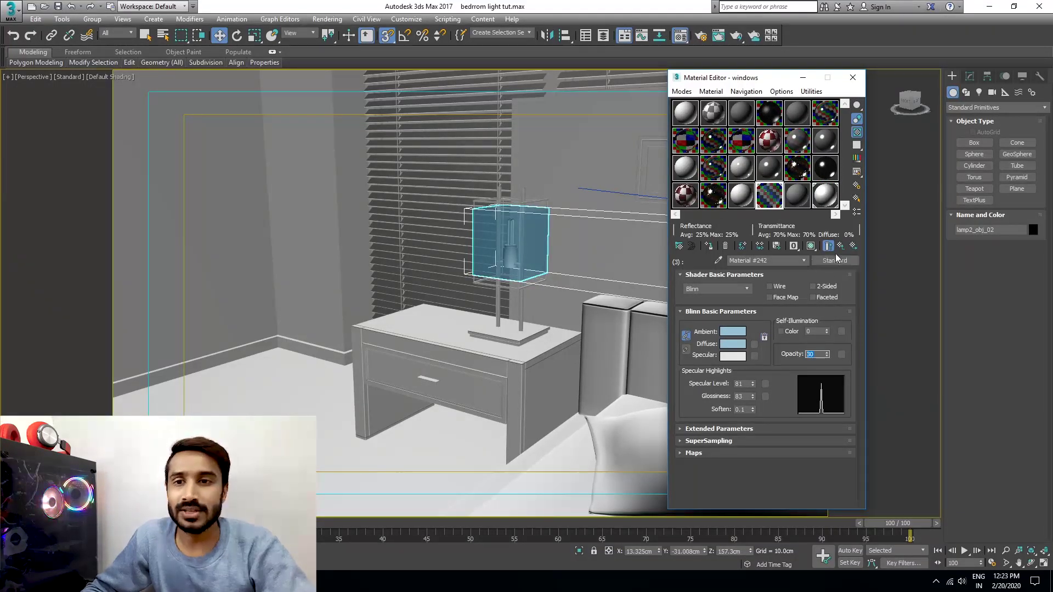
scroll(495, 235, down, 4)
alt+middle_drag(498, 247, 324, 210)
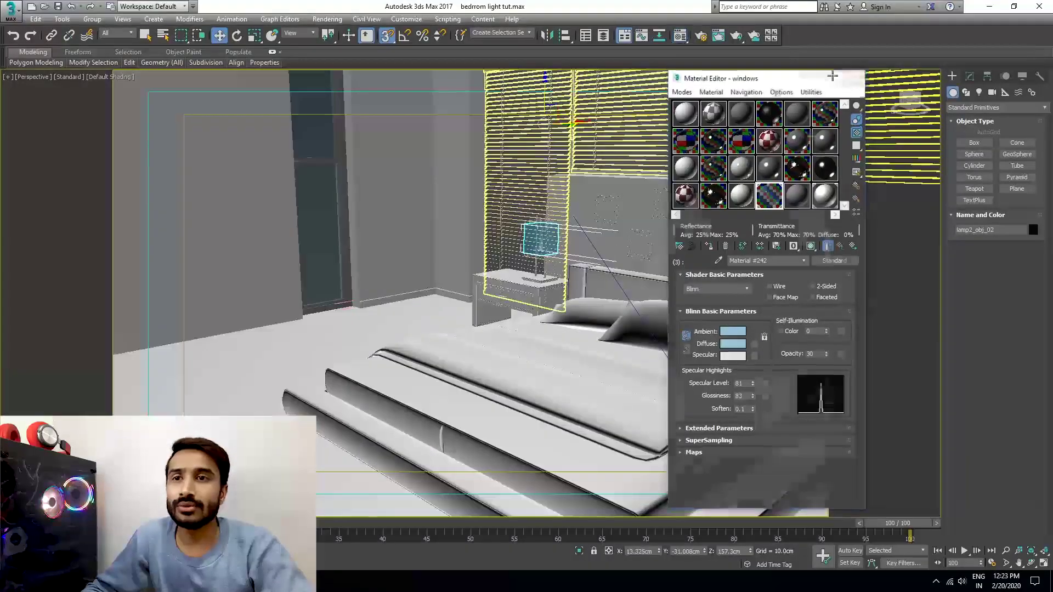
click(853, 78)
Open the render setup, try the Scanline Renderer, and set the renderer back to V-Ray Adv 3.40.01.
alt+middle_drag(524, 235, 559, 241)
middle_drag(554, 277, 523, 267)
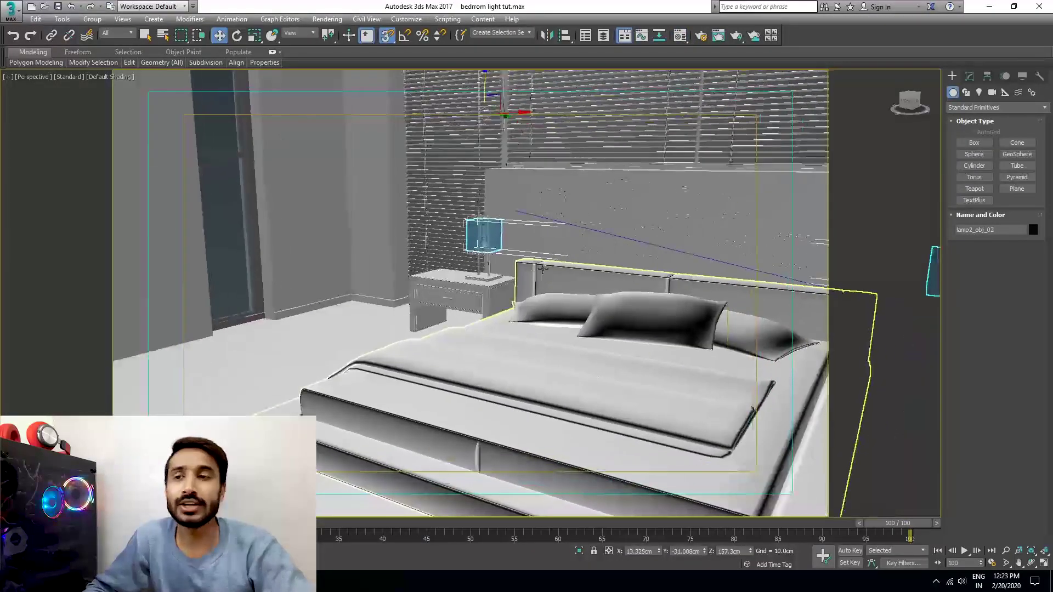
click(701, 35)
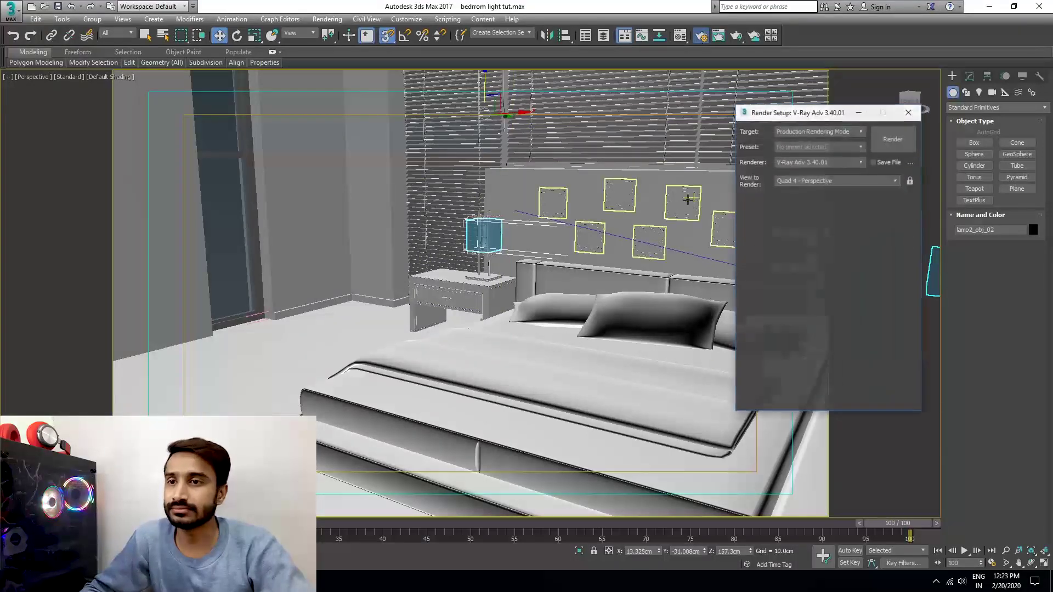
click(801, 163)
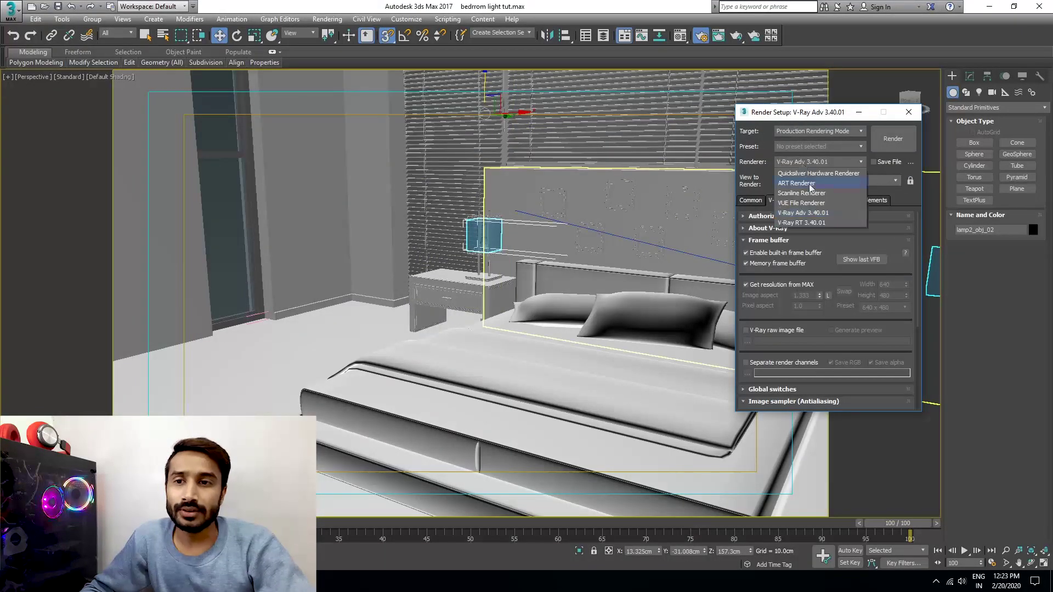
click(802, 193)
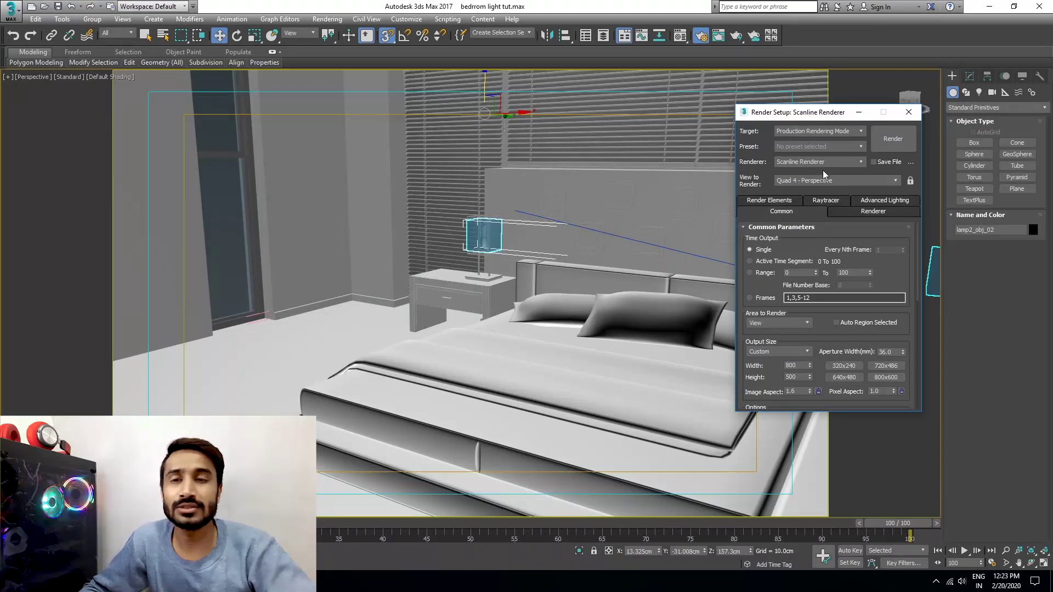
click(805, 163)
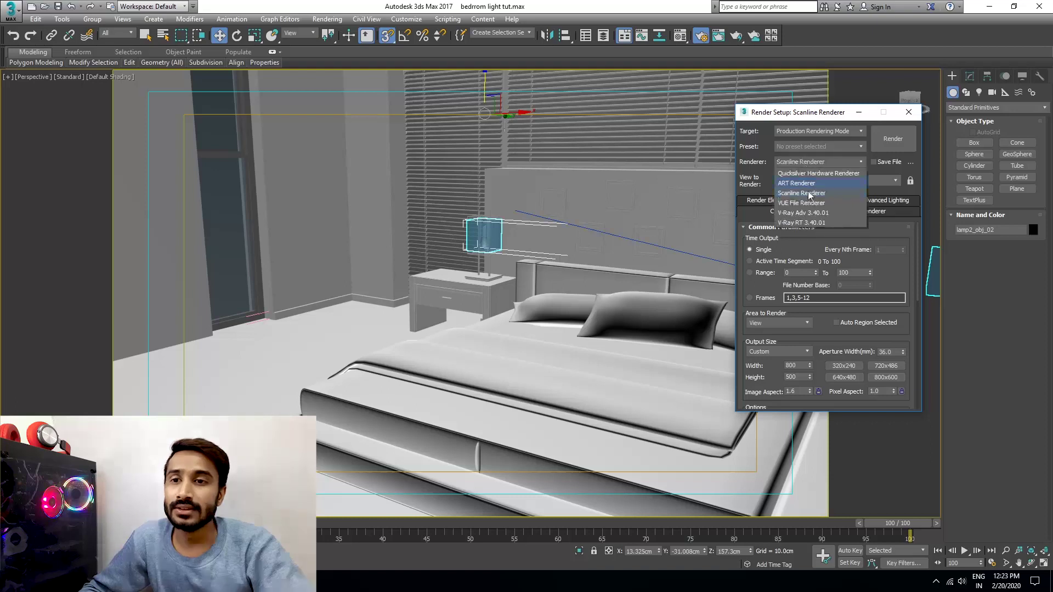
click(812, 216)
Set the V-Ray image sampler type to Bucket.
click(778, 201)
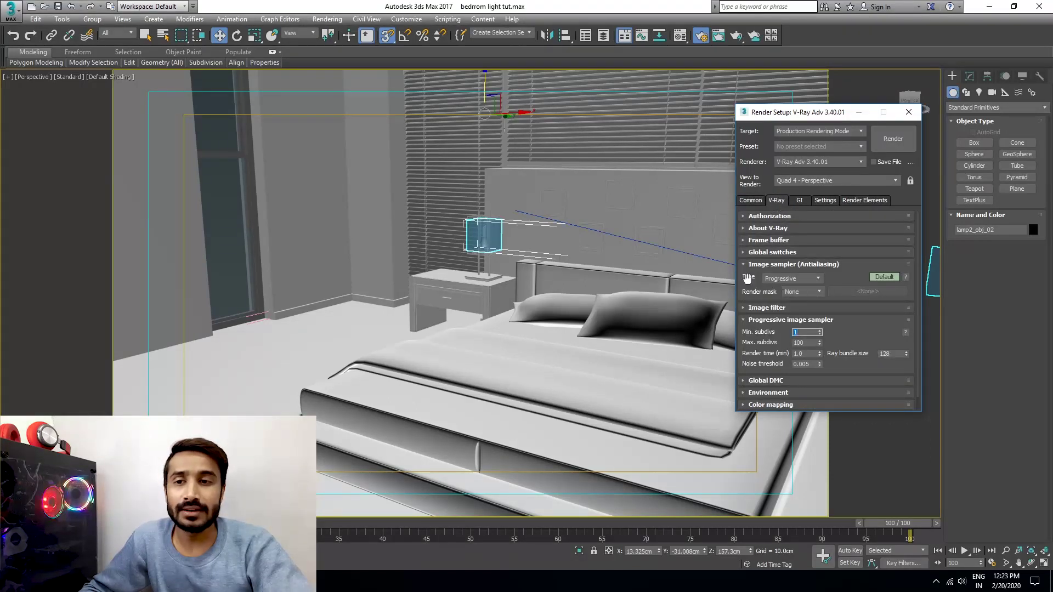
click(795, 278)
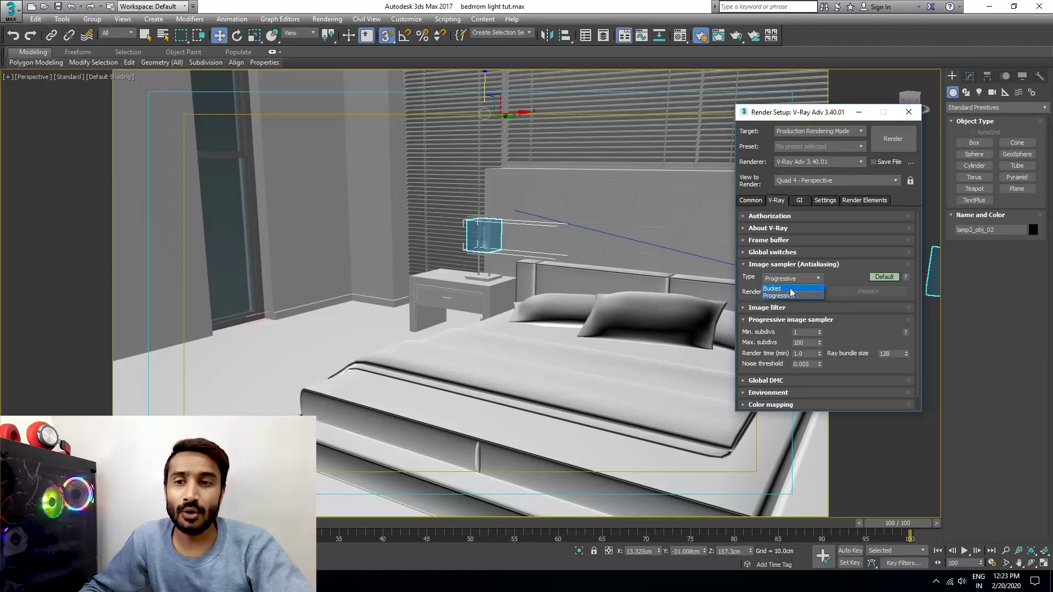
click(790, 288)
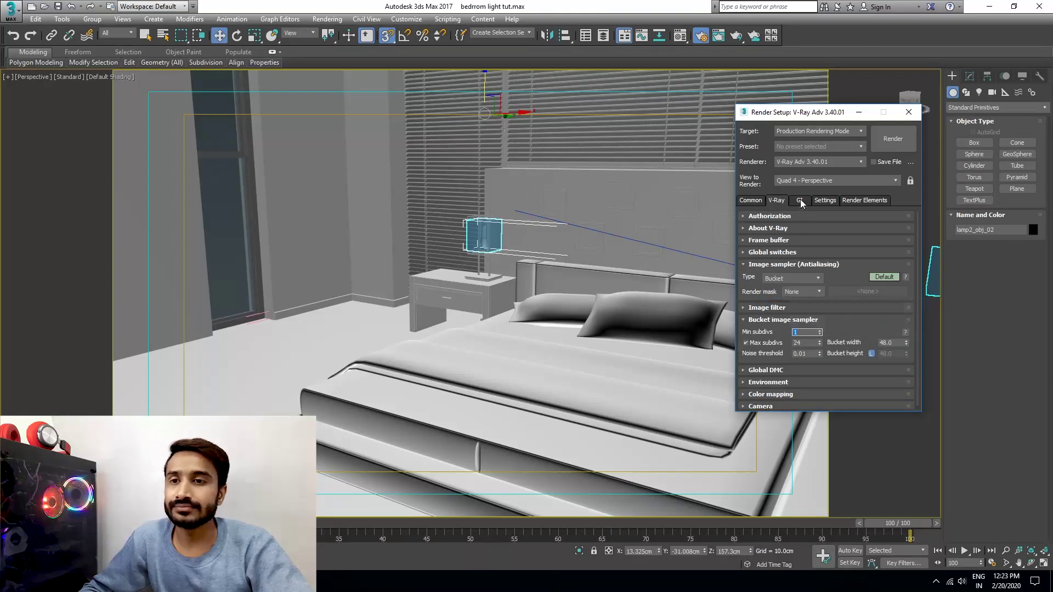
Set the primary global illumination engine to Irradiance map and show the irradiance map settings.
click(801, 199)
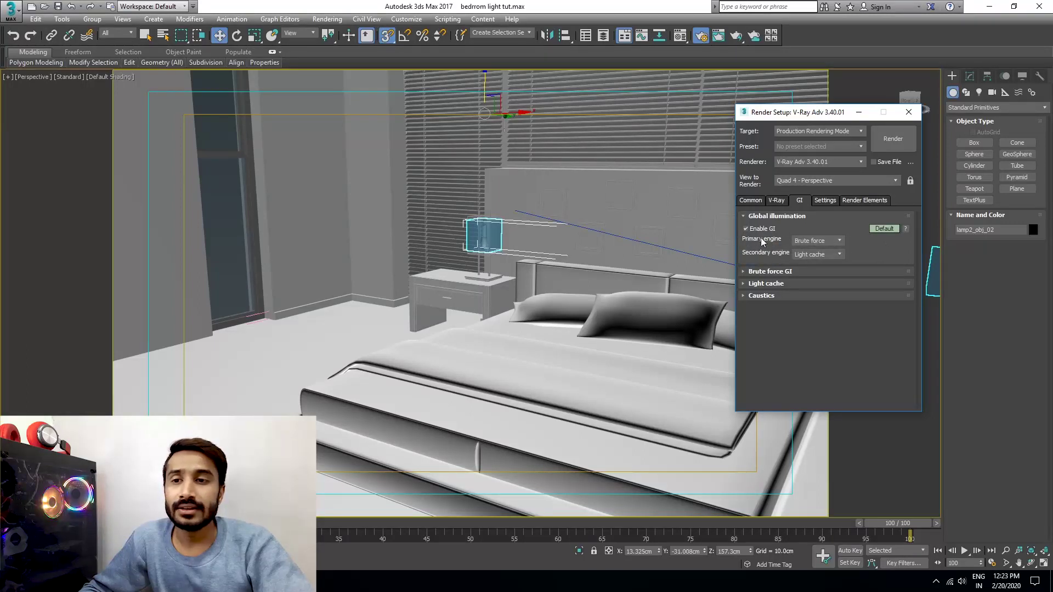
click(808, 242)
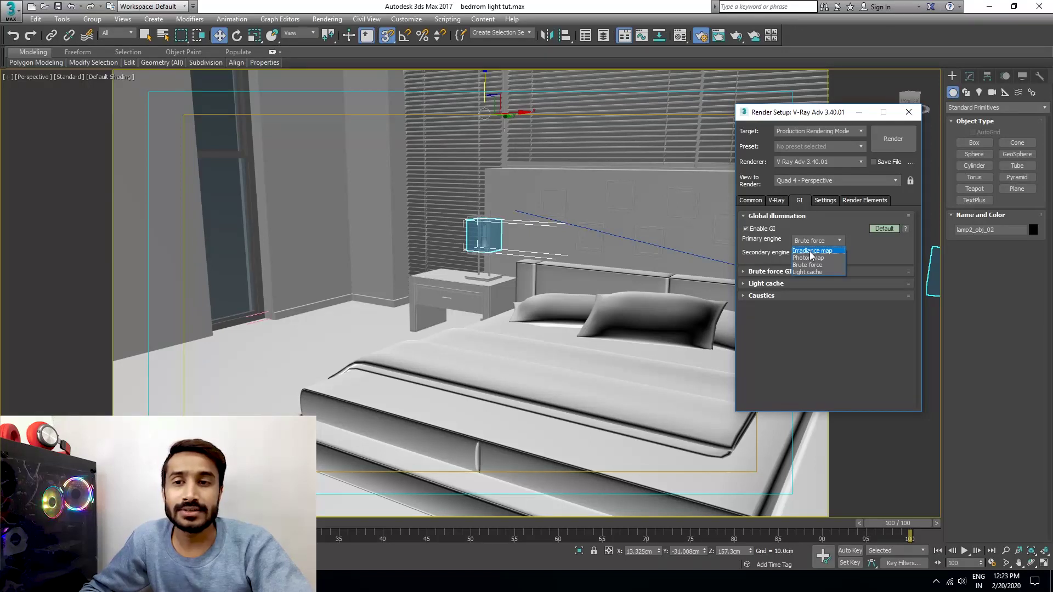
click(812, 251)
click(778, 272)
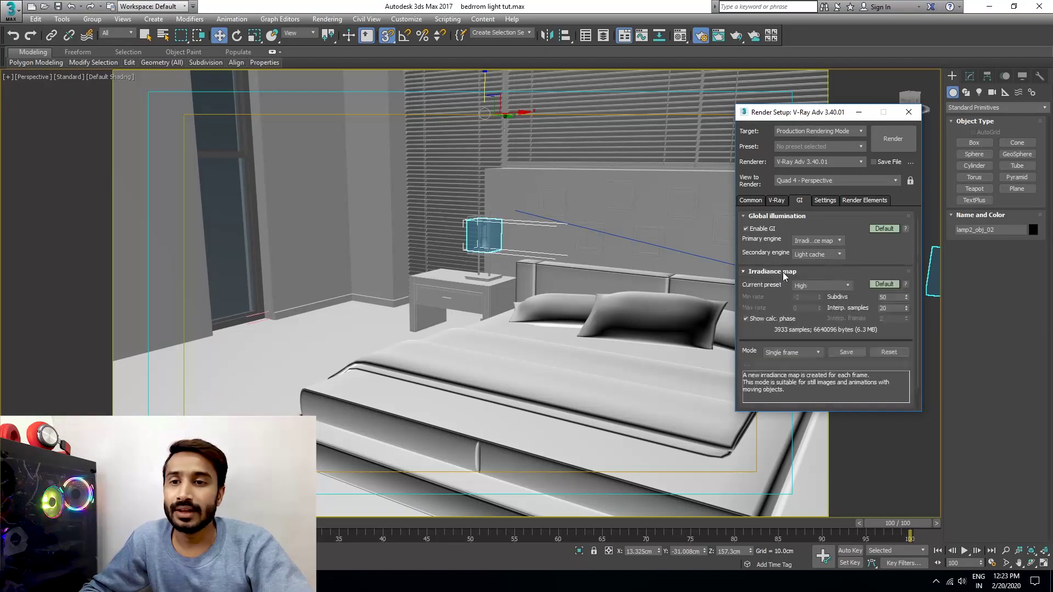
Show the advanced global illumination settings and enable ambient occlusion.
click(883, 229)
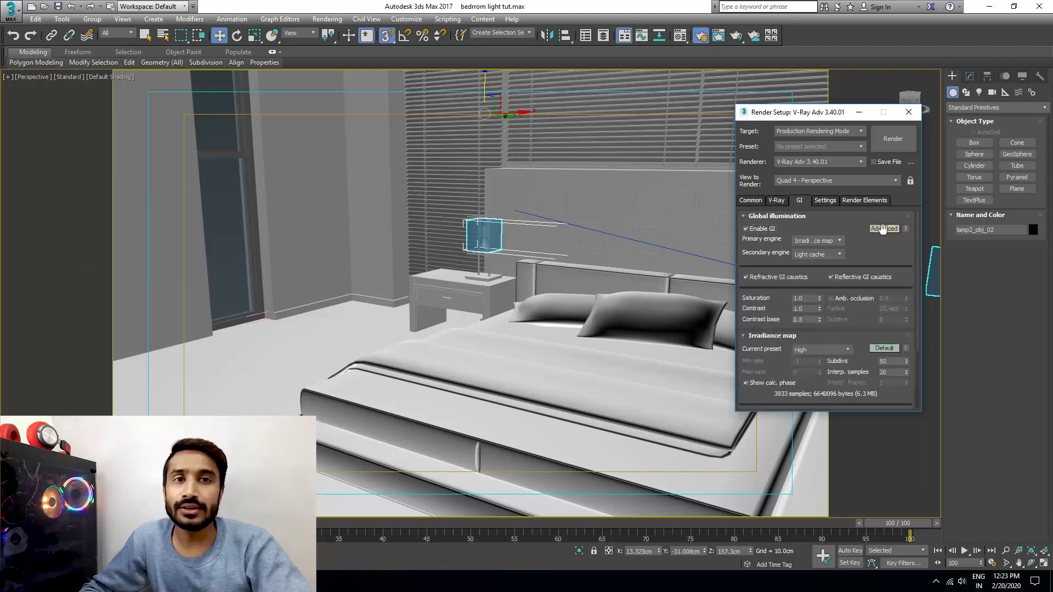
drag(853, 317, 854, 286)
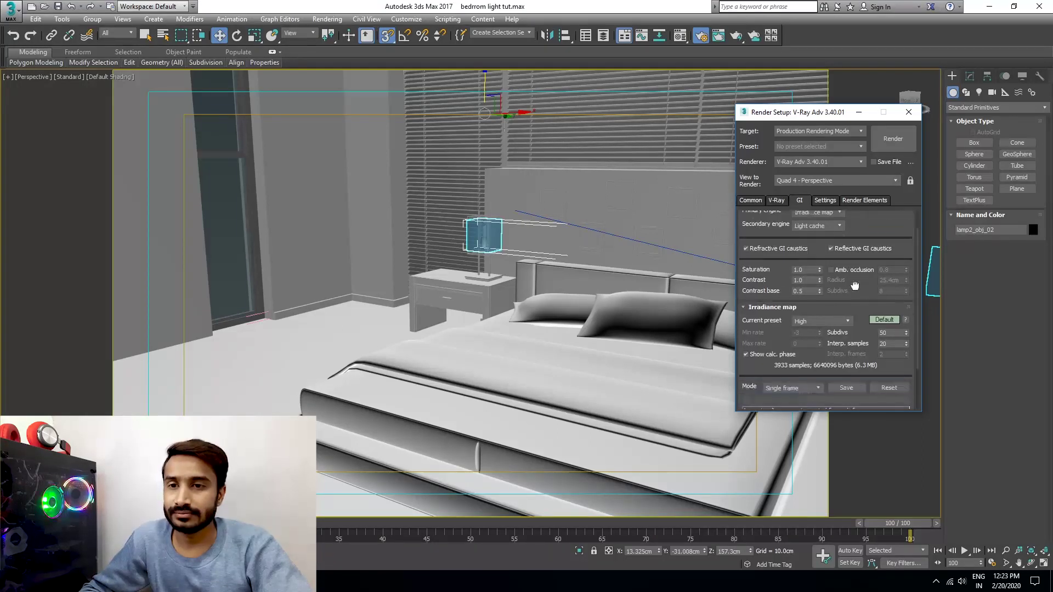
click(831, 271)
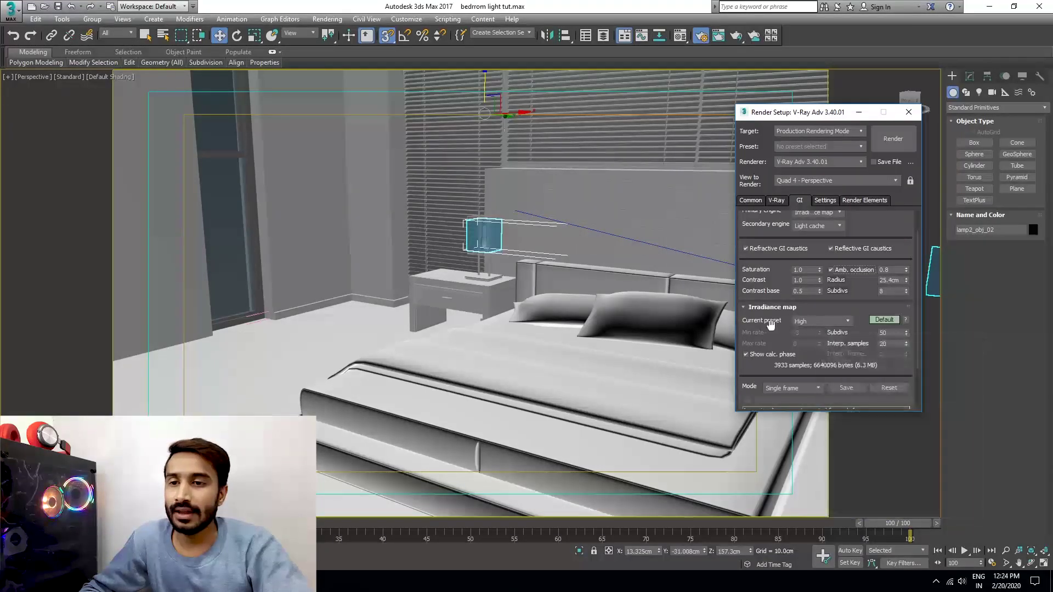
Set the irradiance map preset to Very low and close the render setup.
drag(763, 324, 764, 311)
click(821, 308)
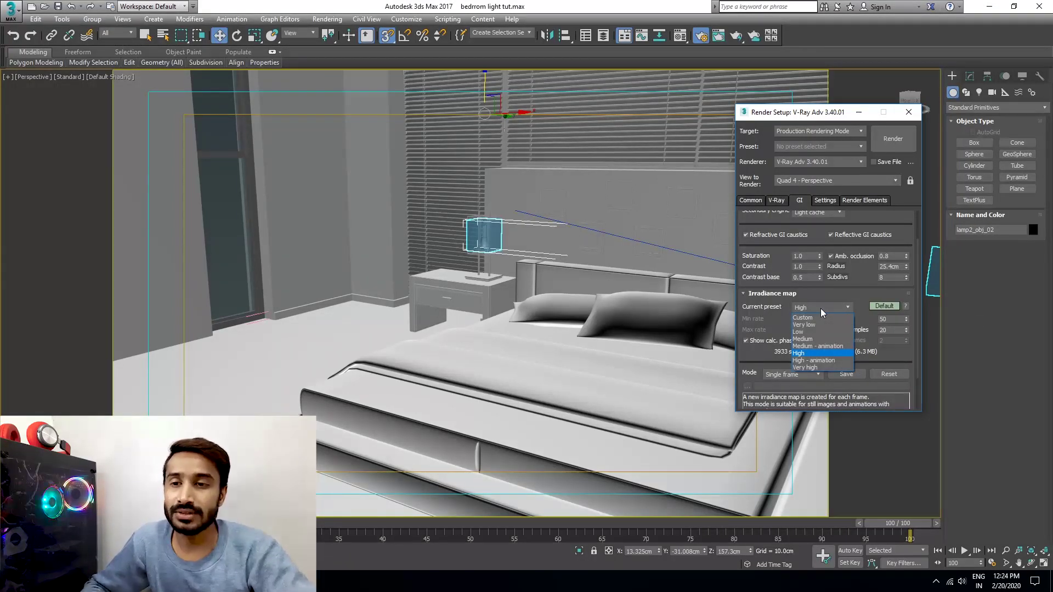
click(810, 325)
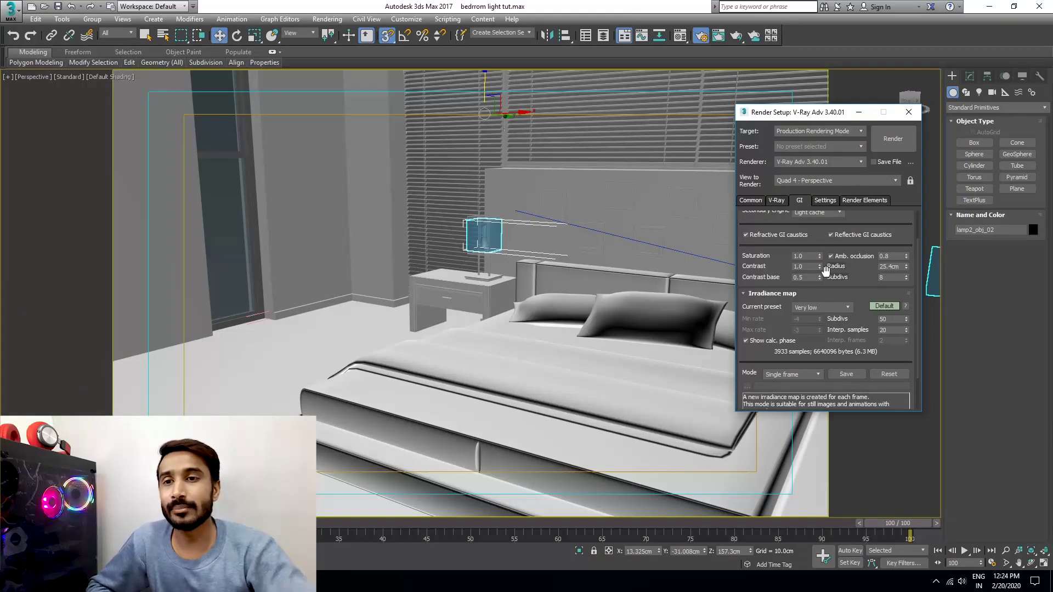
click(908, 112)
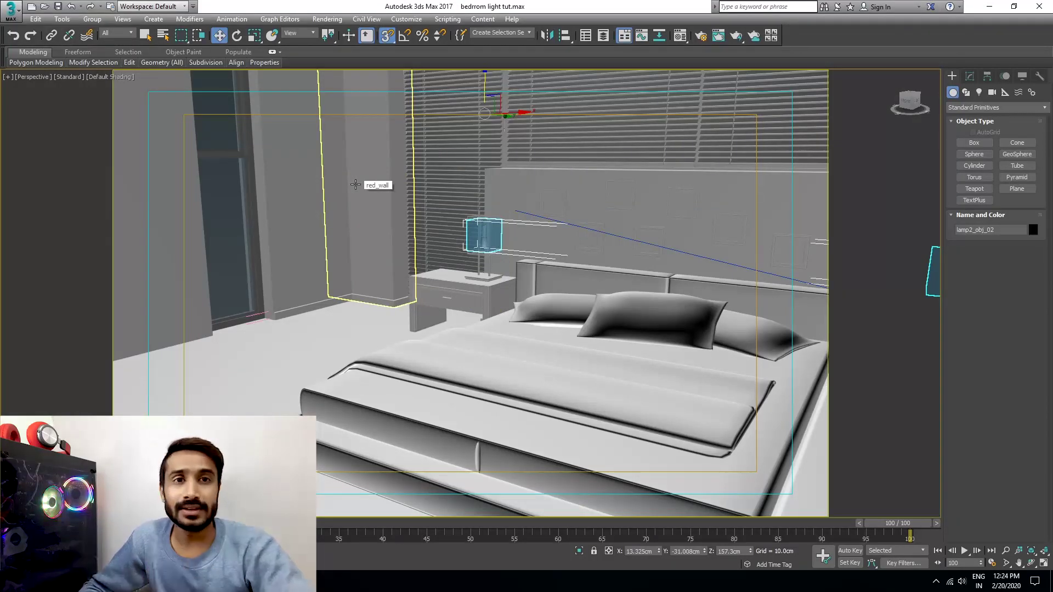
Start creating a VRayLight for the bedside lamp and set its light type to Mesh.
click(978, 92)
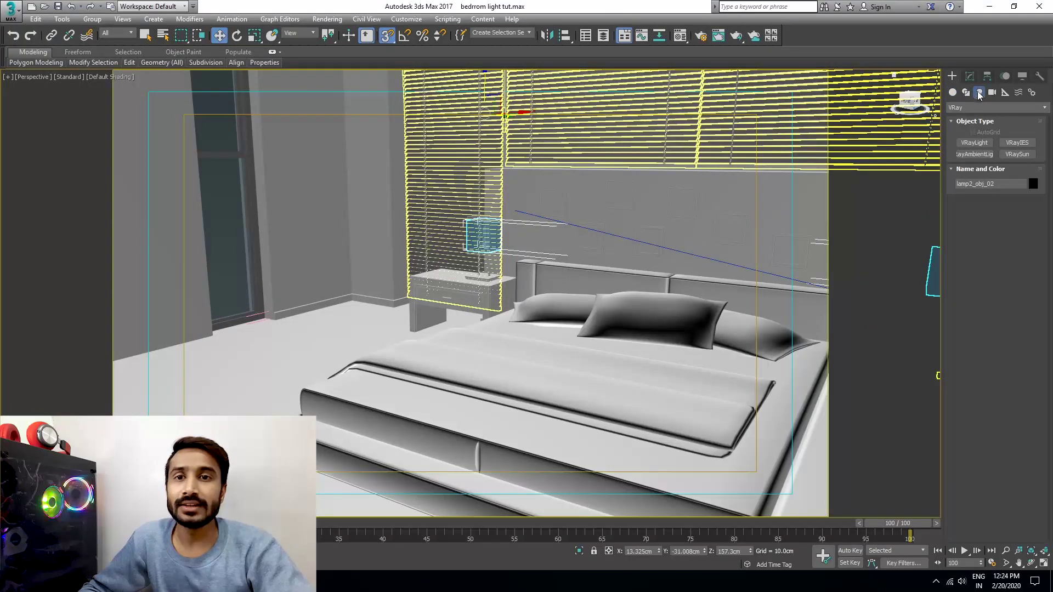
click(963, 106)
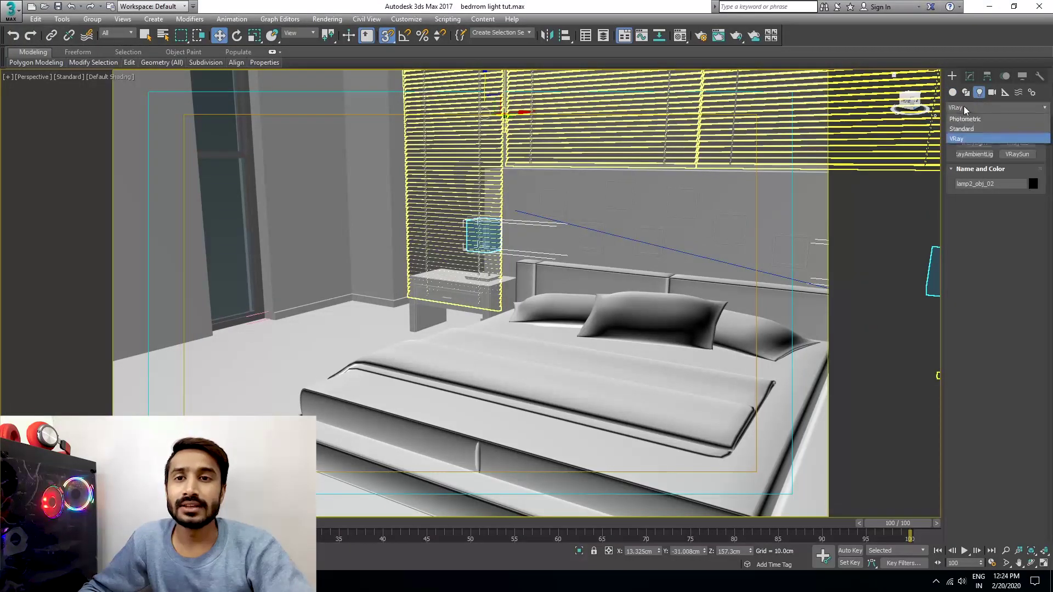
click(965, 138)
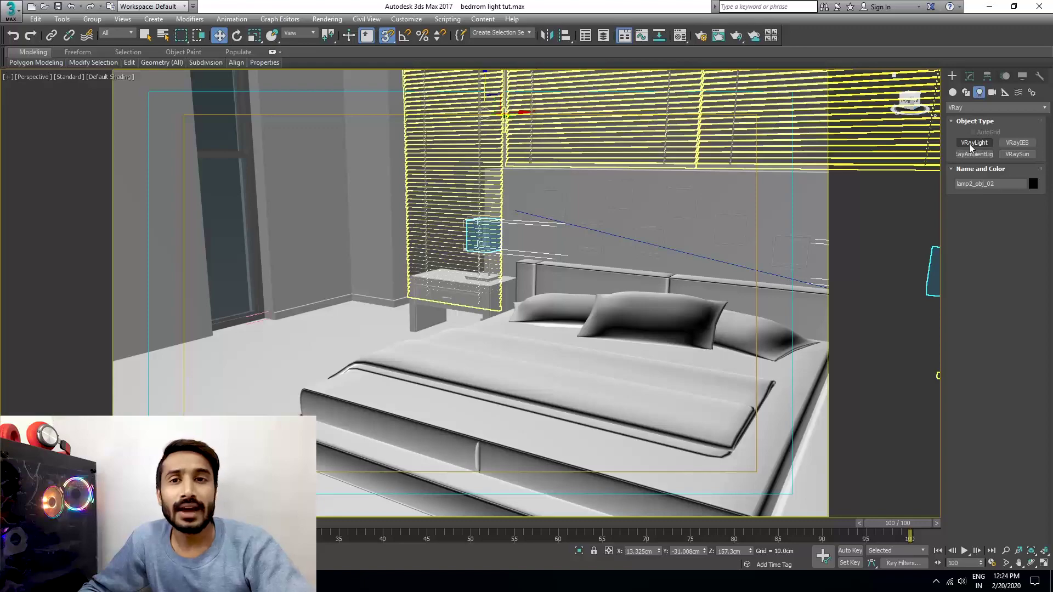
click(969, 144)
alt+middle_drag(417, 254, 690, 49)
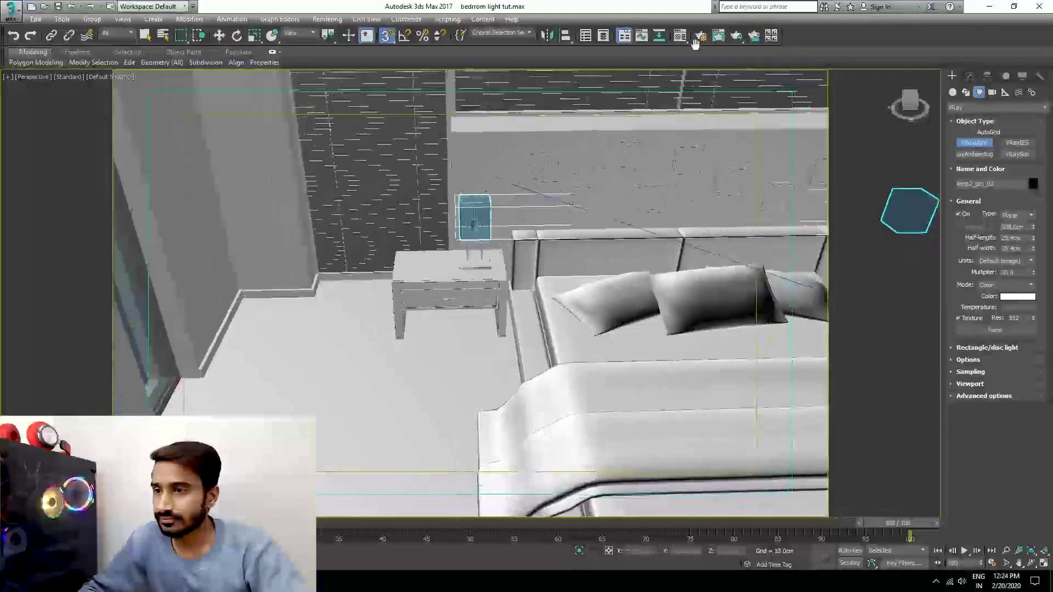
alt+middle_drag(500, 326, 522, 310)
middle_drag(507, 345, 496, 289)
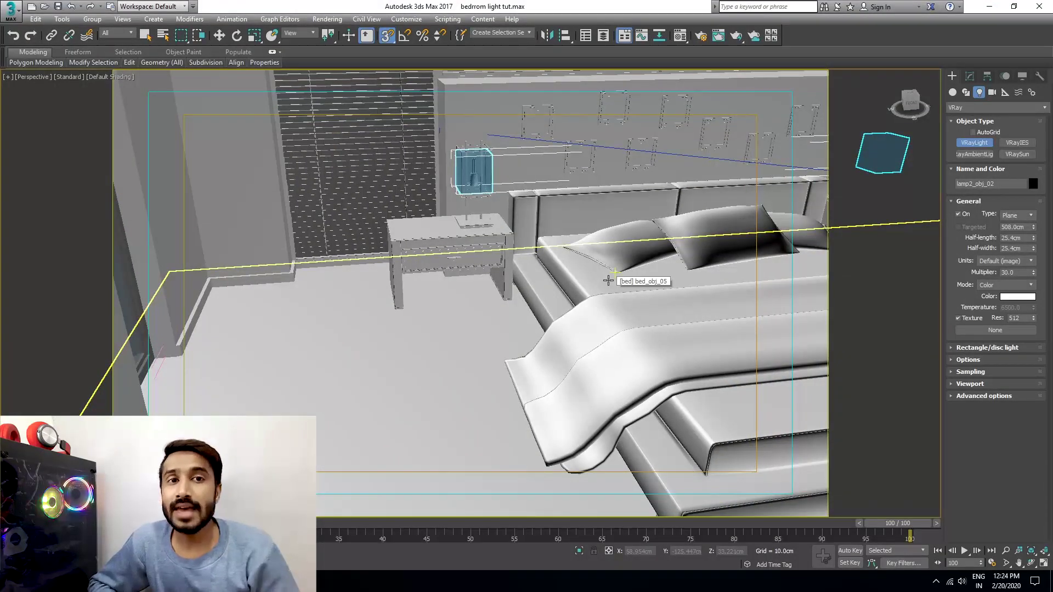
scroll(479, 163, up, 5)
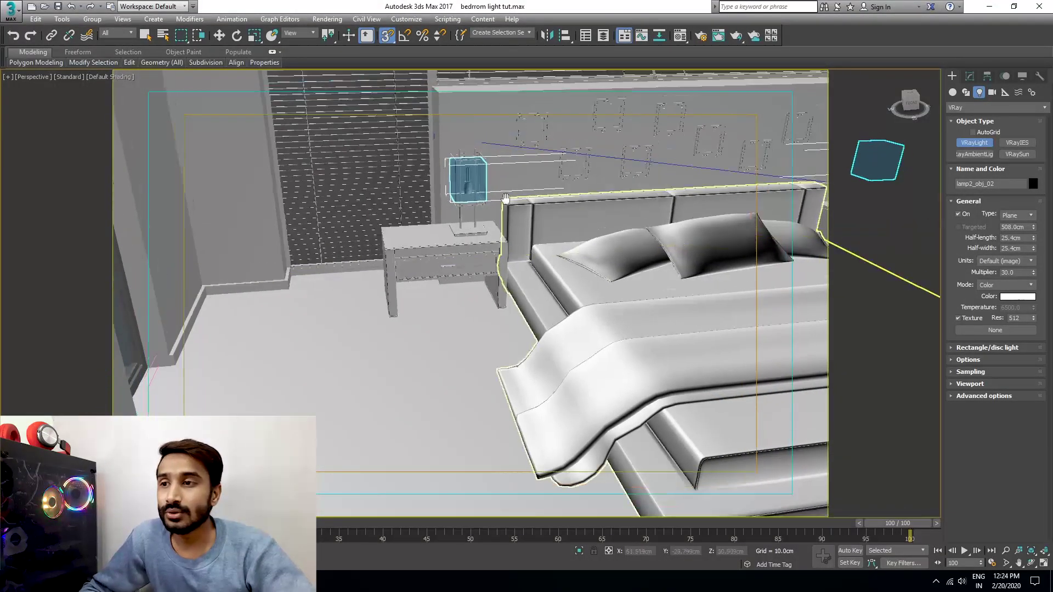
middle_drag(427, 182, 429, 191)
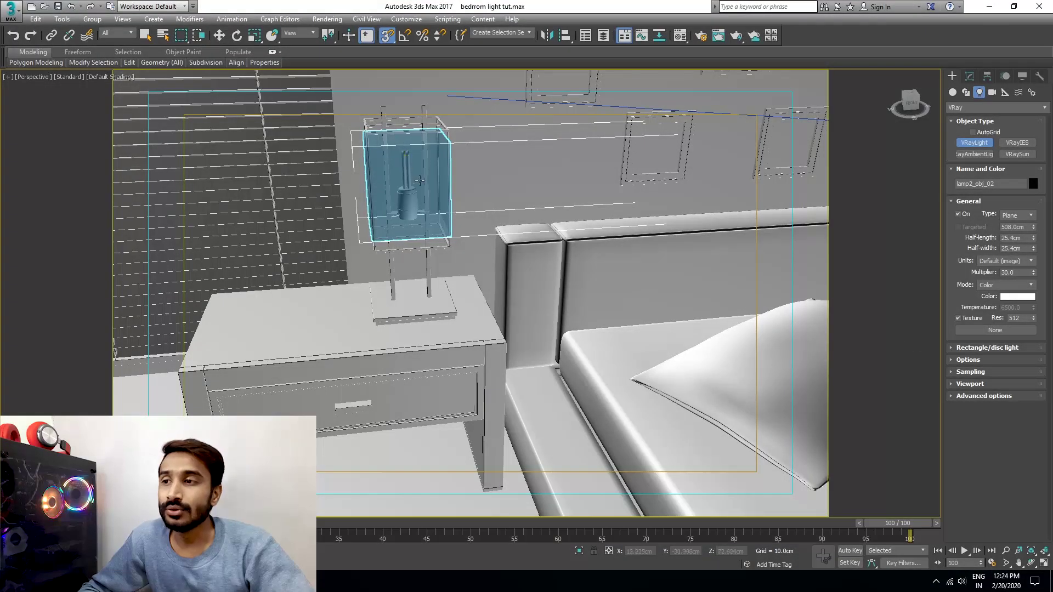
scroll(411, 181, down, 3)
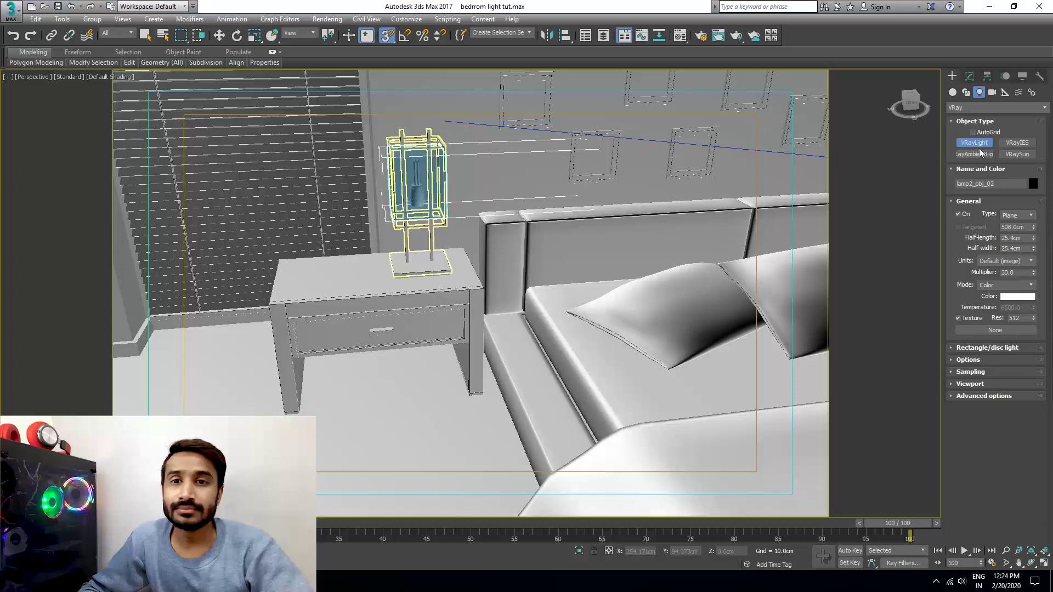
click(1017, 215)
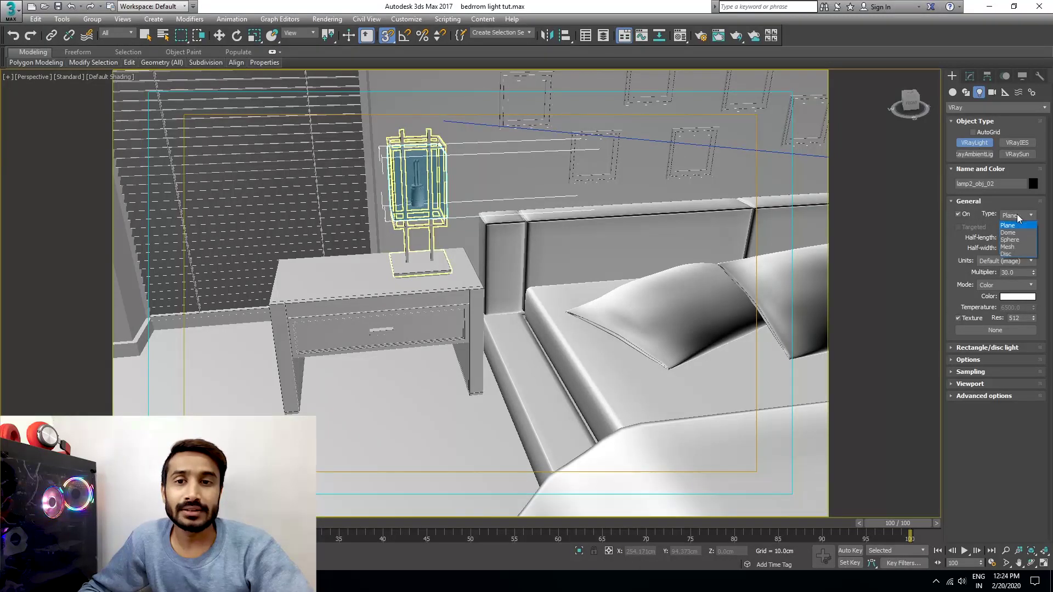
click(1012, 247)
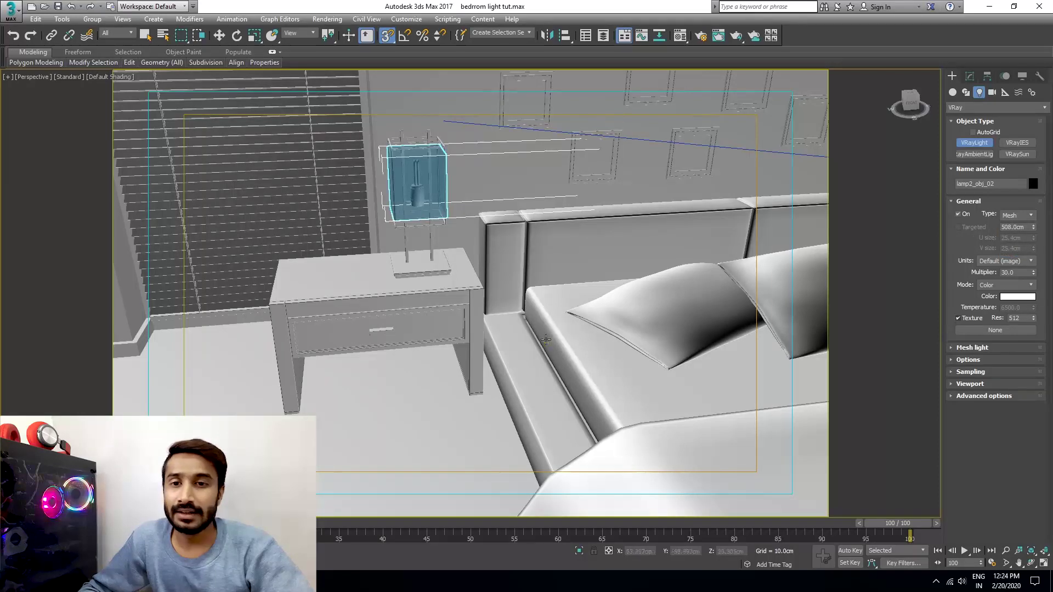
Place the mesh VRayLight on the floor in front of the bedside table.
middle_drag(545, 340, 628, 300)
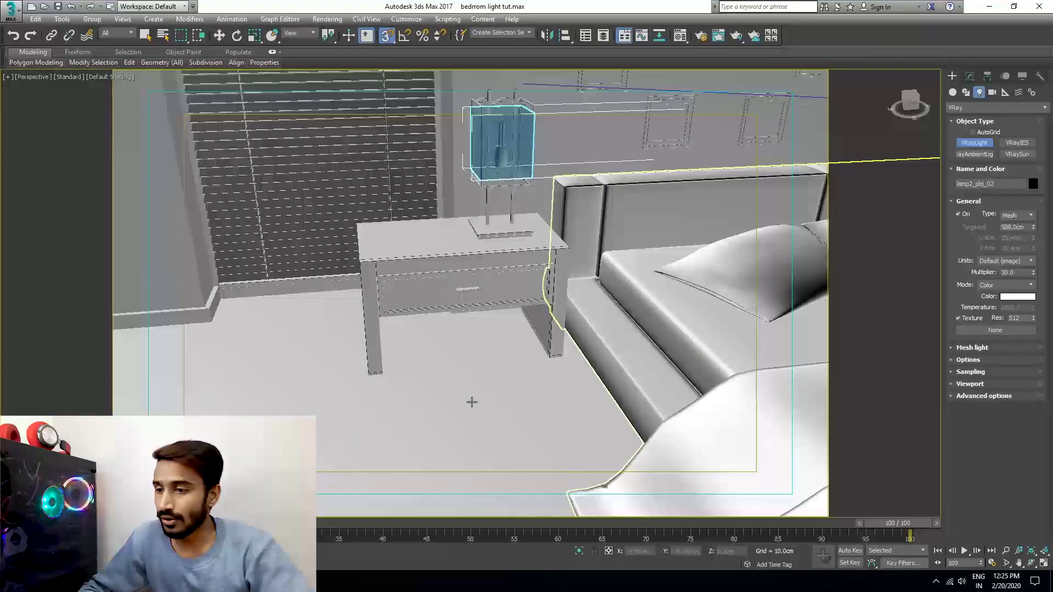
click(470, 401)
middle_drag(482, 318, 489, 230)
mouse_move(512, 338)
alt+middle_down()
mouse_move(545, 332)
mouse_move(524, 318)
mouse_move(521, 351)
alt+middle_up()
middle_drag(545, 280, 509, 349)
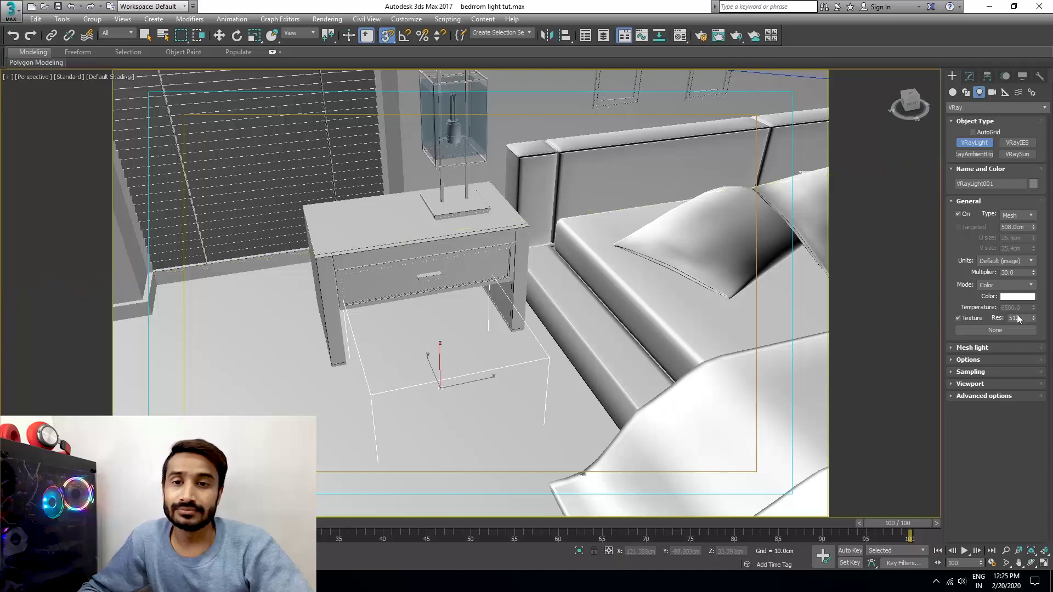
Pick the bulb tubes inside the bedside lamp as the mesh for the VRayLight.
click(986, 348)
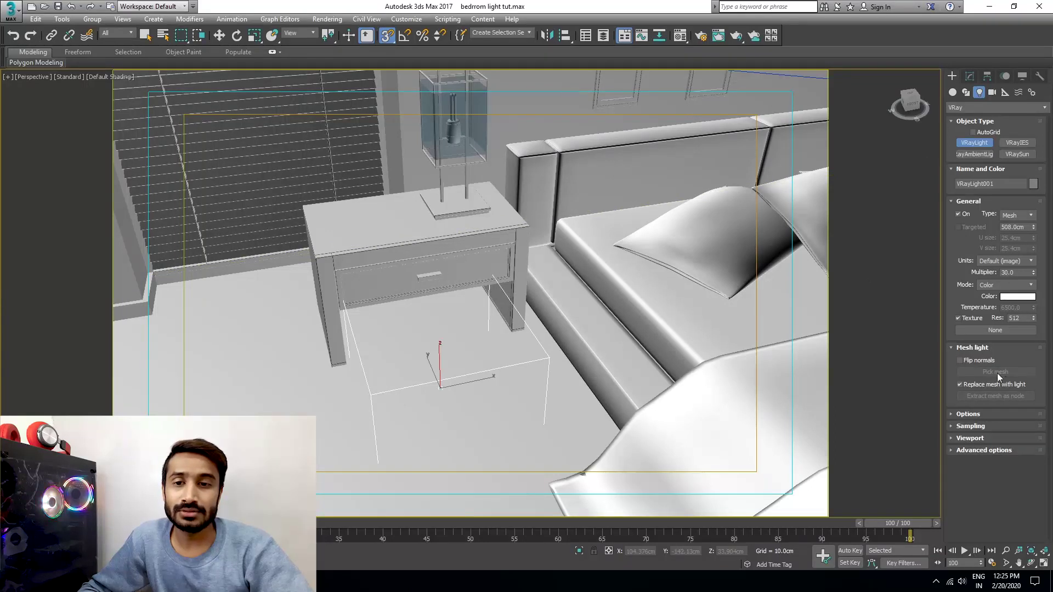
click(969, 78)
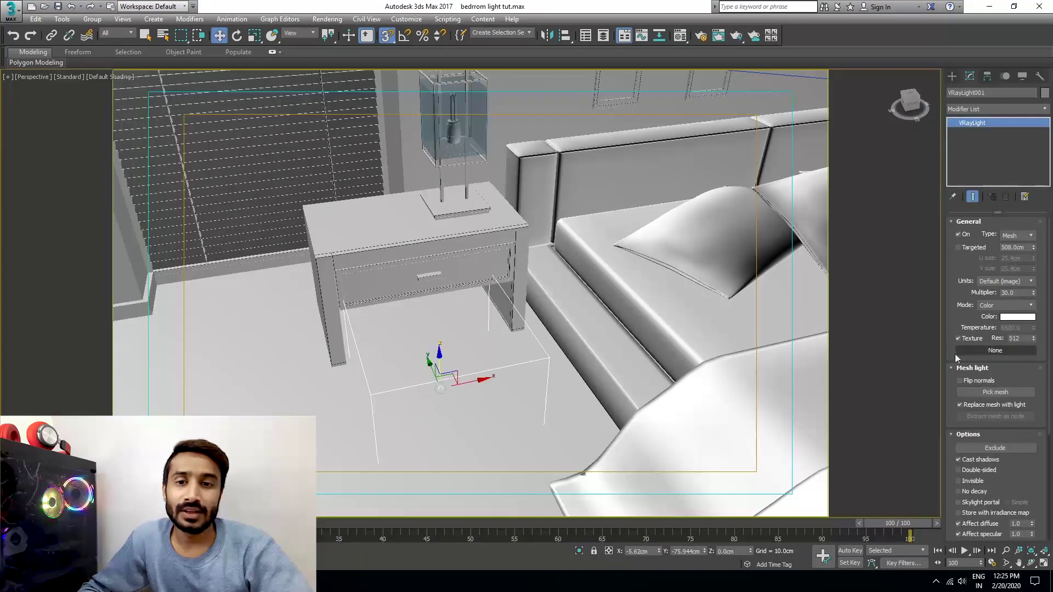
click(996, 393)
scroll(452, 136, up, 3)
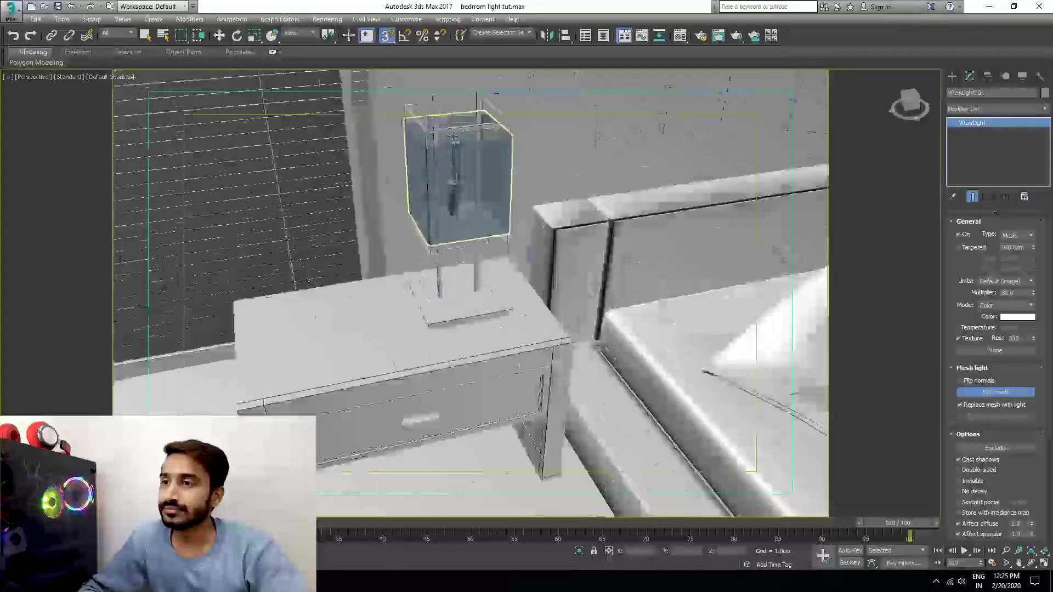
scroll(453, 136, up, 2)
alt+middle_drag(452, 136, 474, 206)
click(495, 303)
scroll(505, 305, down, 3)
scroll(473, 203, up, 6)
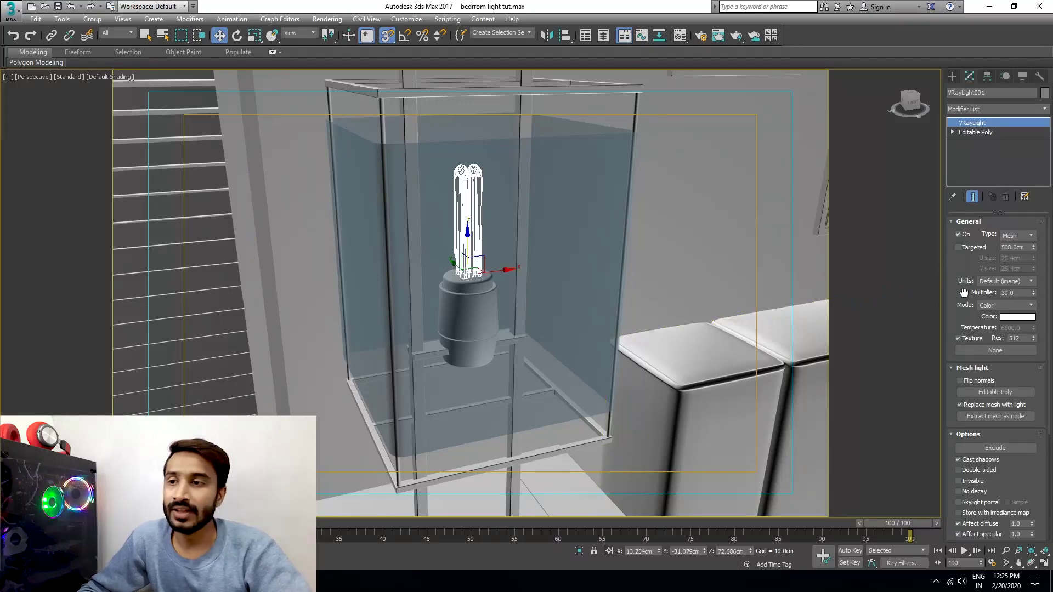
Set the lamp mesh light's multiplier to 100.
drag(964, 291, 963, 274)
middle_drag(513, 276, 486, 283)
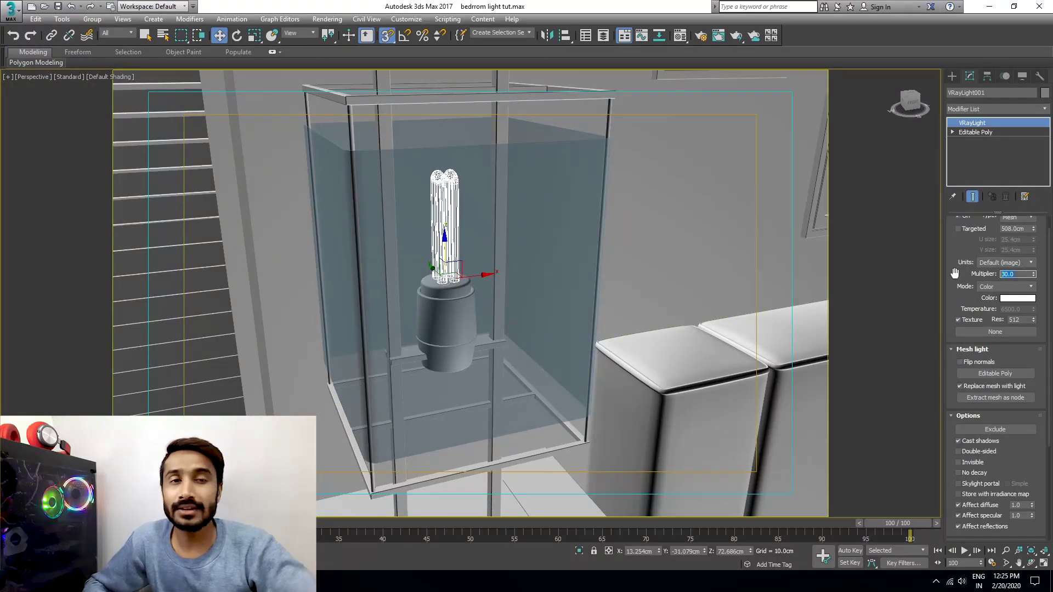
text(10)
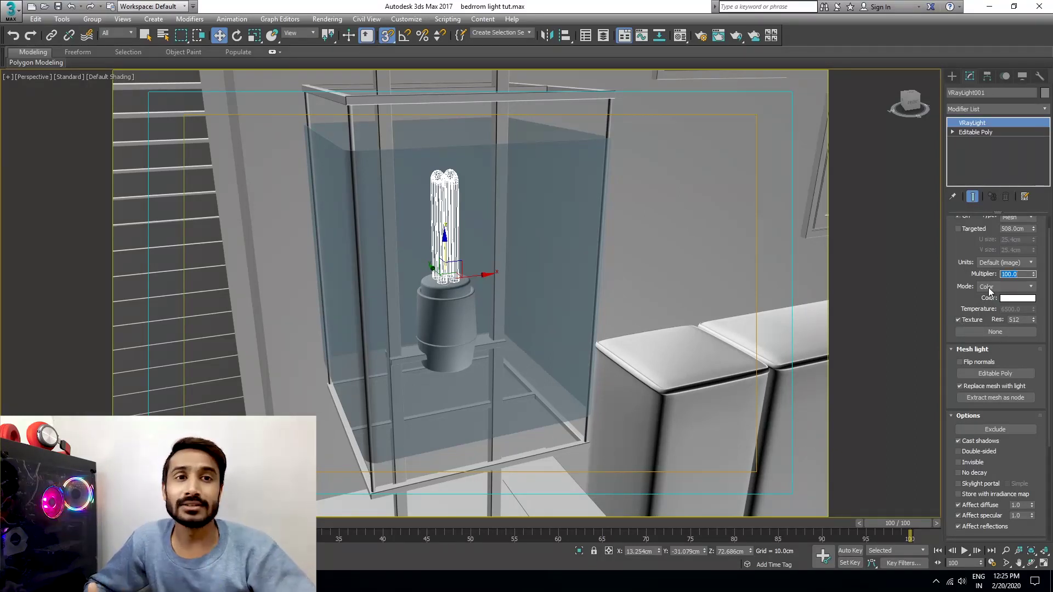
Switch the lamp light's color mode to Temperature and set the temperature to 2500.
click(990, 286)
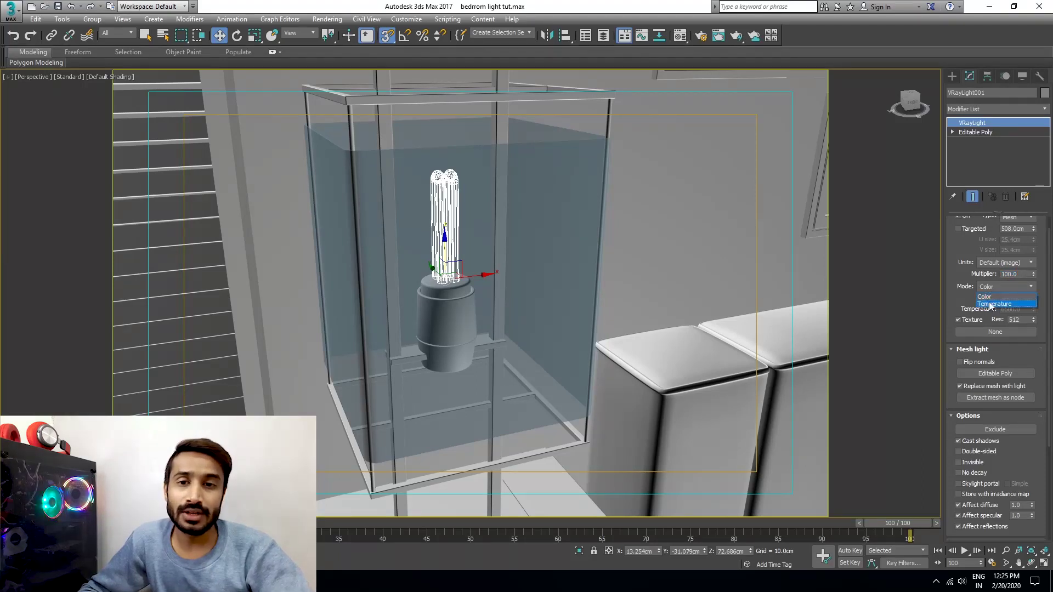
click(991, 305)
drag(1018, 309, 974, 302)
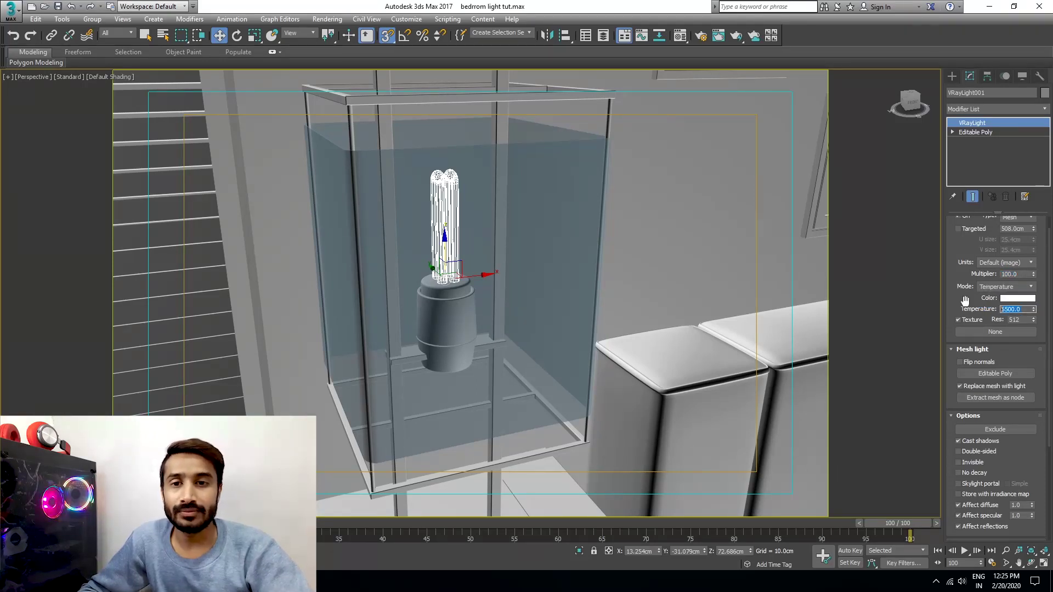
text(2)
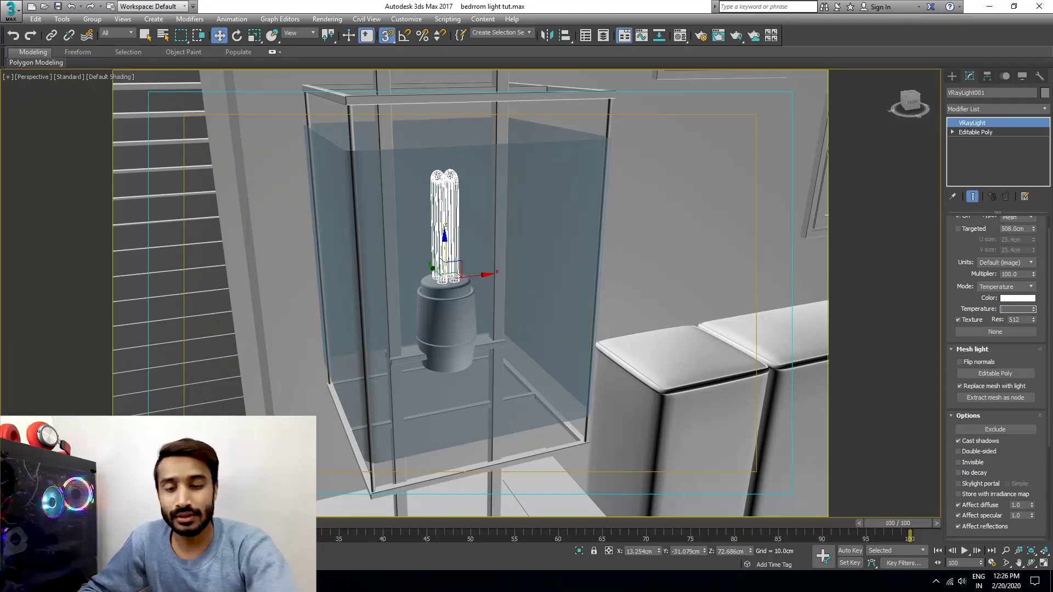
key(Return)
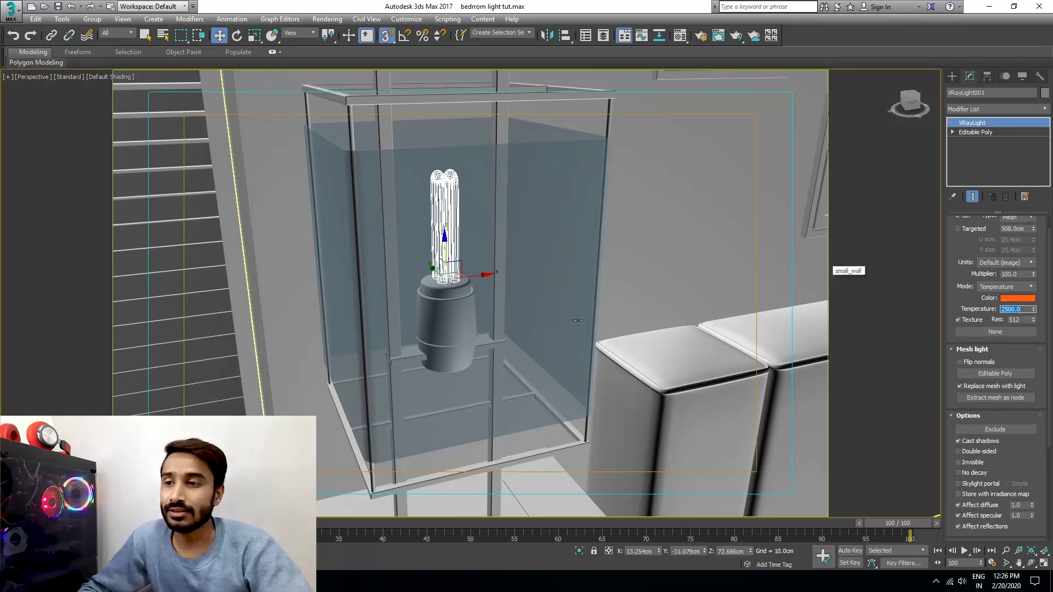
Draw a plane VRayLight over the narrow sliding window in the Left wireframe view, about 21.7 cm half-length and 124.3 cm half-width.
scroll(565, 307, down, 5)
scroll(565, 307, down, 3)
alt+middle_drag(566, 307, 423, 281)
alt+middle_drag(572, 365, 502, 308)
middle_drag(482, 254, 442, 281)
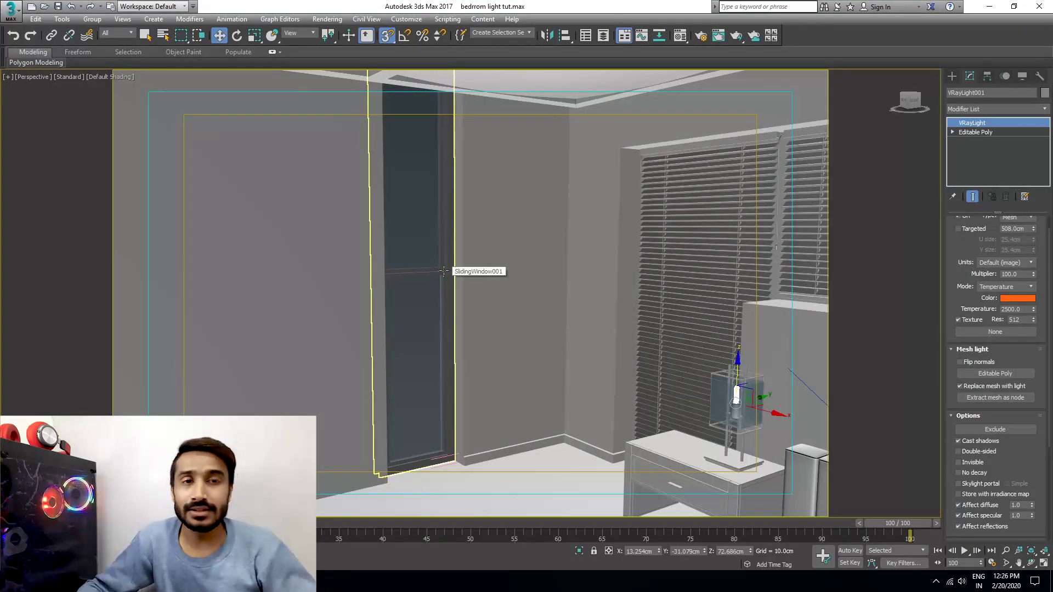
click(952, 76)
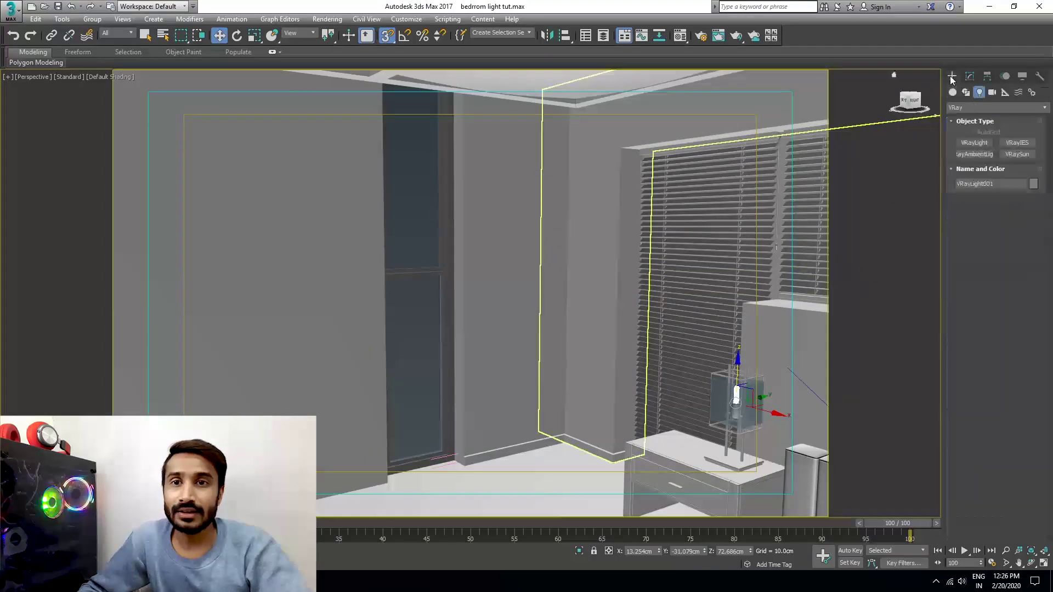
click(974, 143)
scroll(495, 271, down, 5)
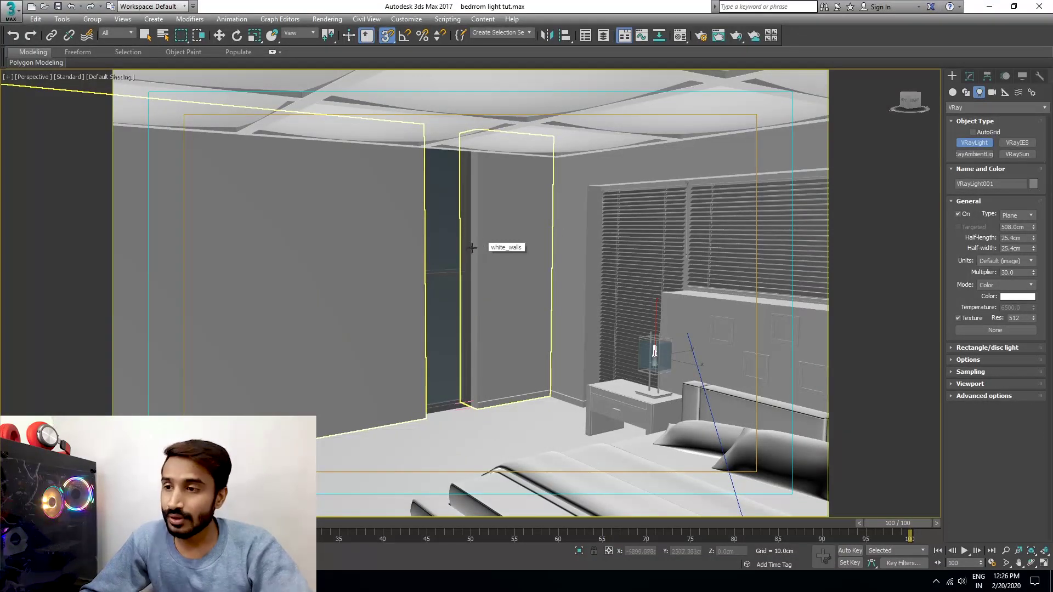
key(l)
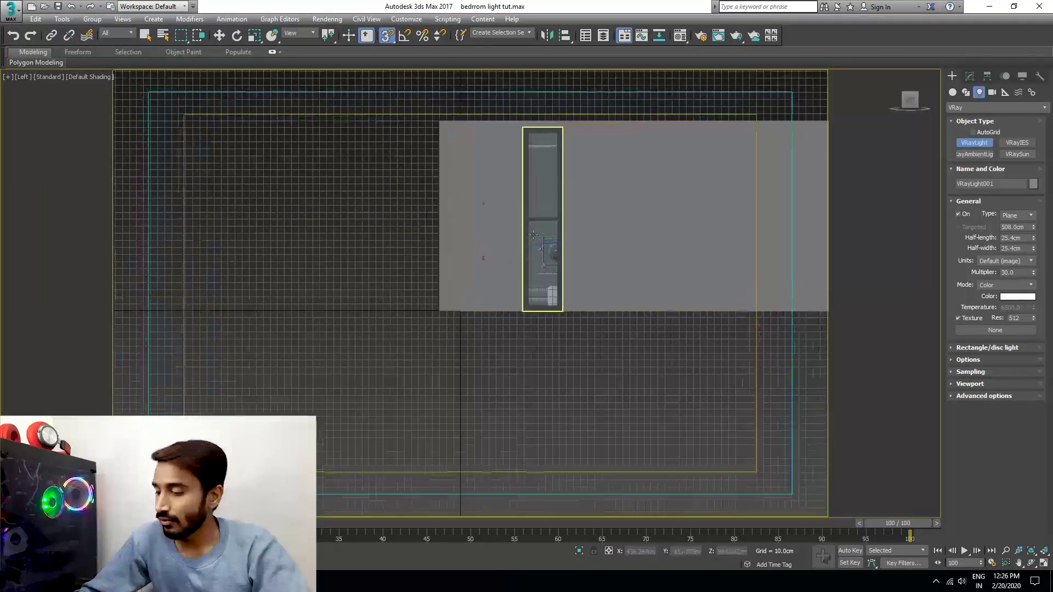
key(F3)
scroll(513, 137, up, 4)
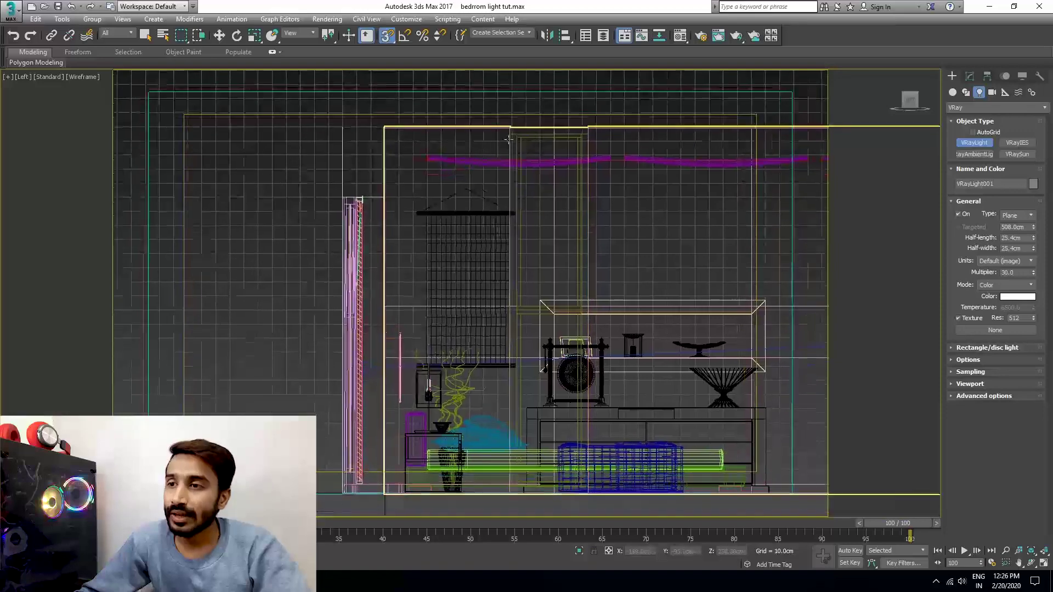
drag(515, 135, 535, 235)
scroll(535, 237, down, 3)
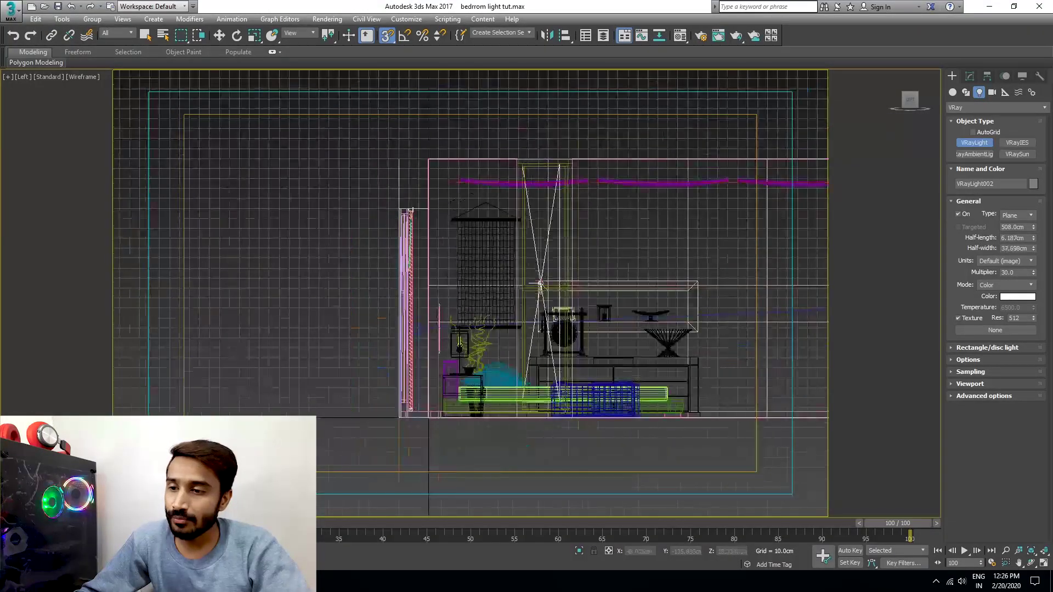
scroll(510, 198, up, 8)
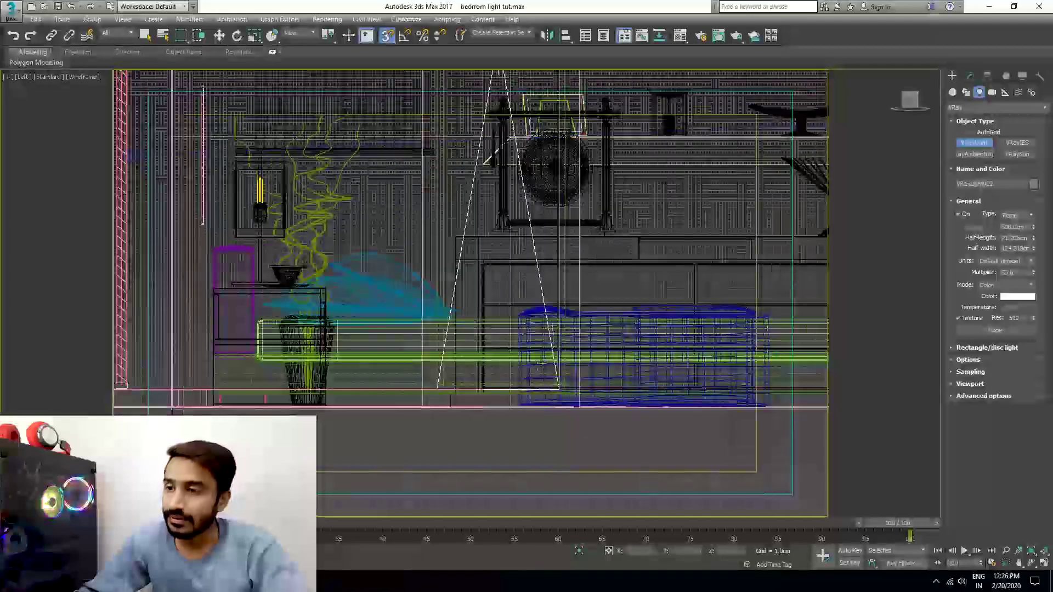
right_click(489, 157)
In the shaded perspective view, move the plane light along X into the opening of the narrow sliding window.
alt+middle_drag(489, 156, 503, 313)
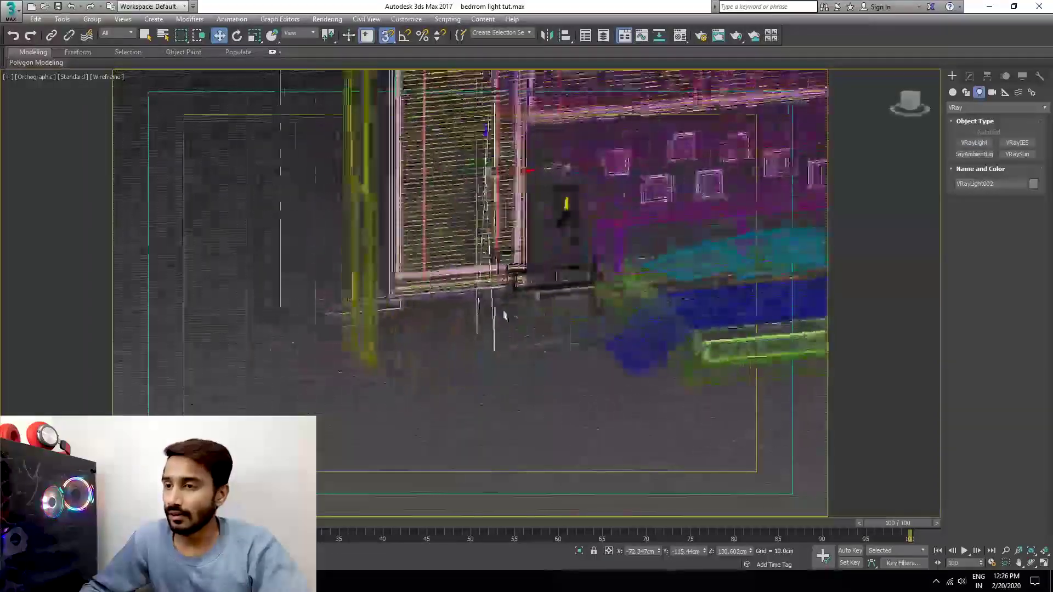
key(p)
key(z)
alt+middle_drag(584, 349, 482, 294)
key(F3)
scroll(472, 294, up, 3)
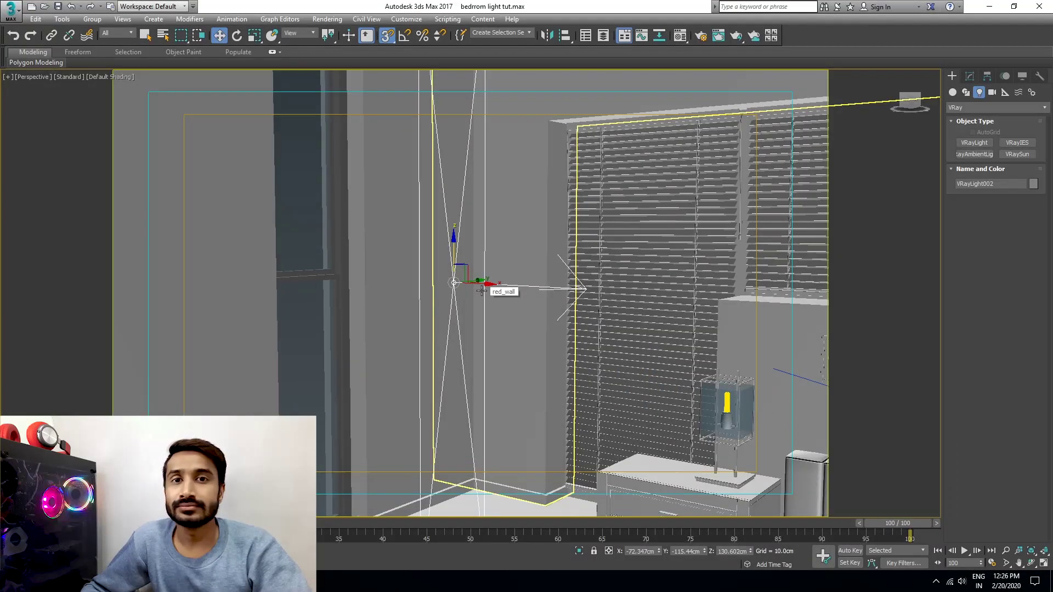
alt+middle_drag(481, 291, 475, 316)
drag(461, 279, 338, 260)
alt+middle_drag(399, 255, 395, 278)
drag(332, 259, 348, 264)
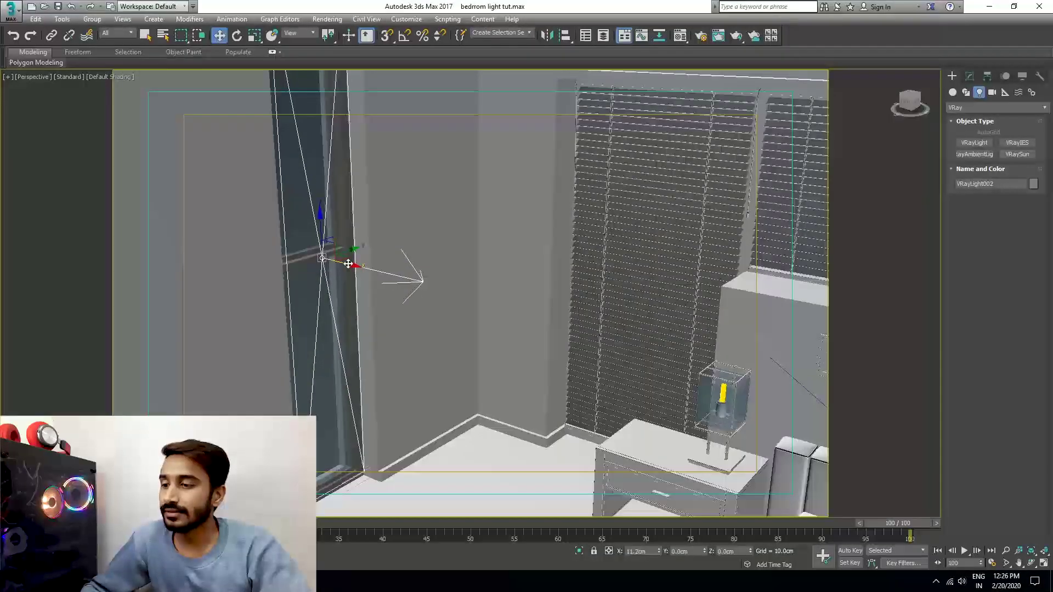
Reduce the plane light's half-width to about 114.4 cm and lower it to fit within the window frame.
middle_drag(439, 269, 466, 253)
scroll(641, 273, down, 4)
scroll(483, 291, up, 2)
drag(454, 240, 453, 244)
mouse_move(512, 265)
alt+middle_down()
mouse_move(553, 285)
mouse_move(496, 264)
alt+middle_up()
click(969, 76)
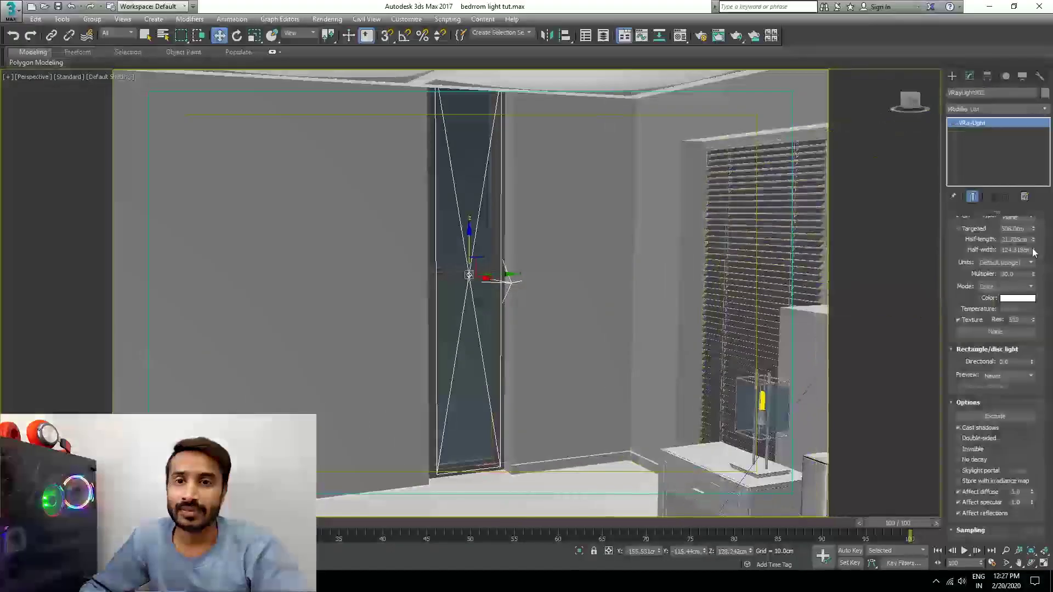
drag(1033, 248, 1034, 251)
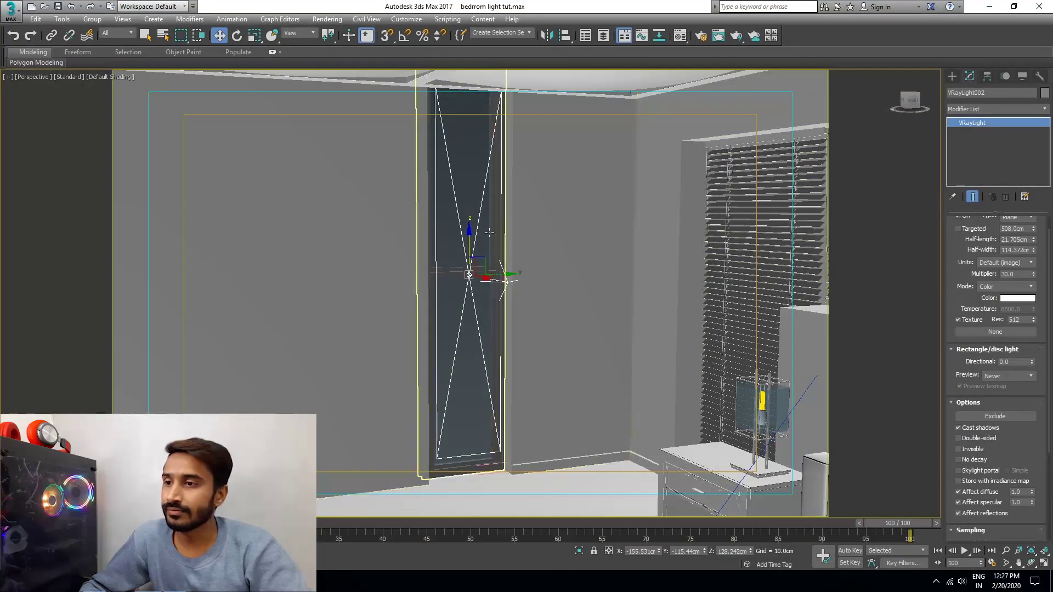
drag(467, 235, 469, 244)
middle_drag(537, 284, 532, 275)
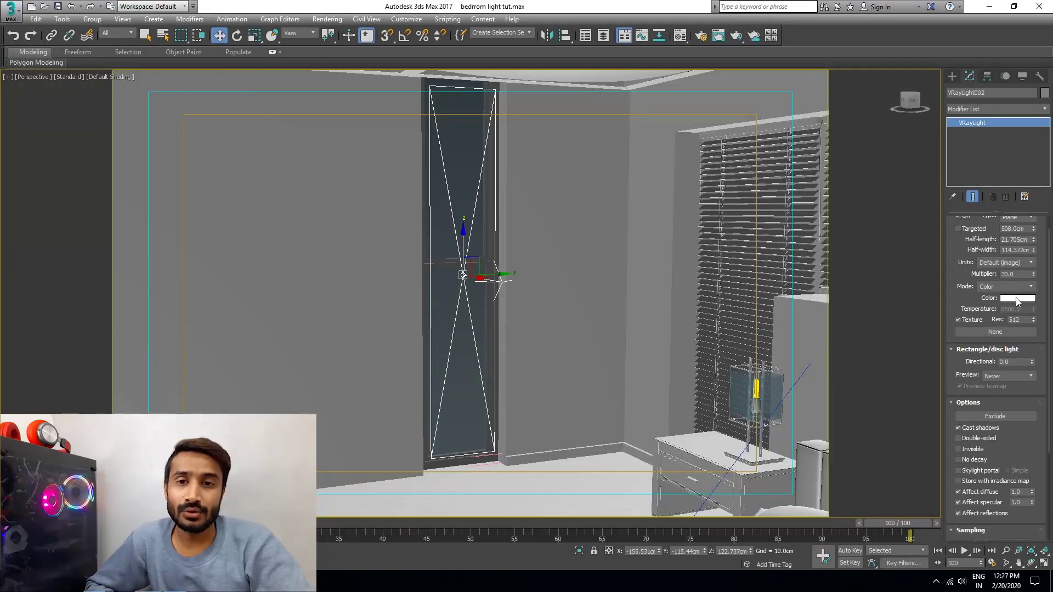
Set the window light's color to a bright blue with RGB 0, 132, 255.
click(1017, 299)
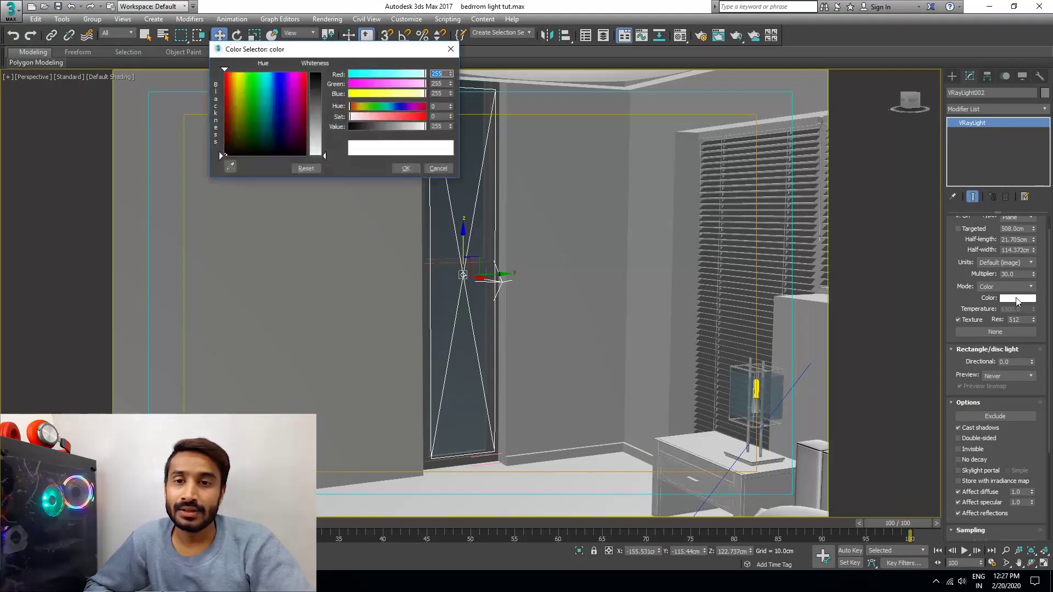
click(273, 79)
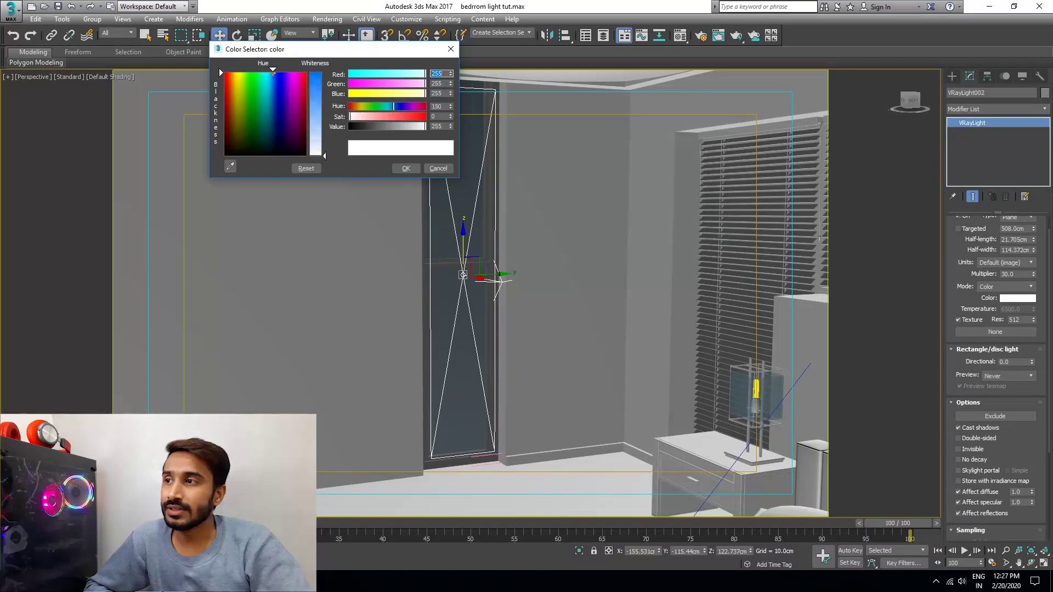
drag(313, 100, 314, 72)
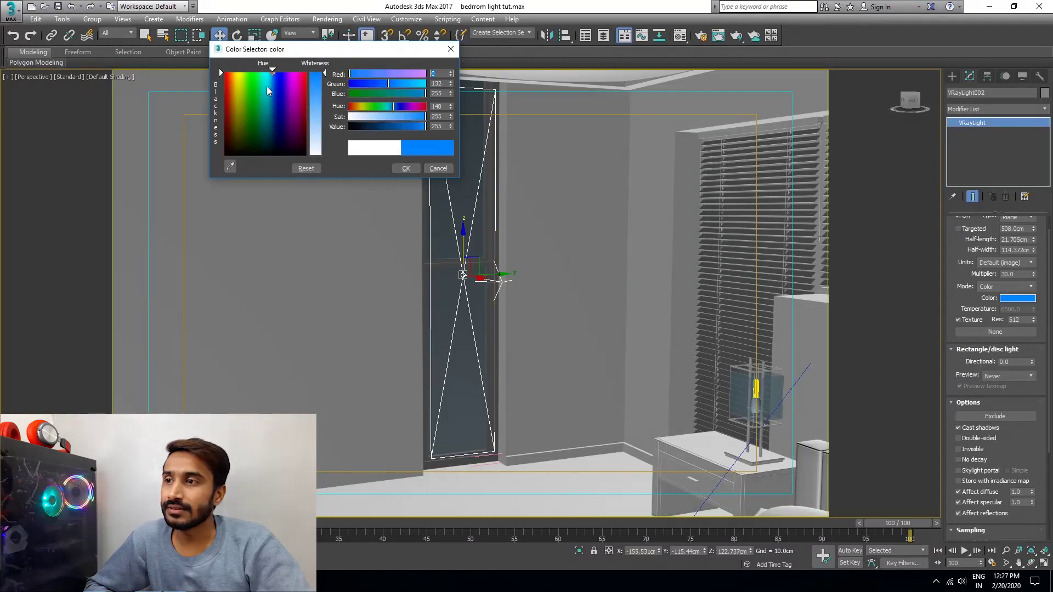
click(400, 170)
Switch the window light's color mode to Temperature and set the temperature to 25000.
drag(968, 303, 969, 277)
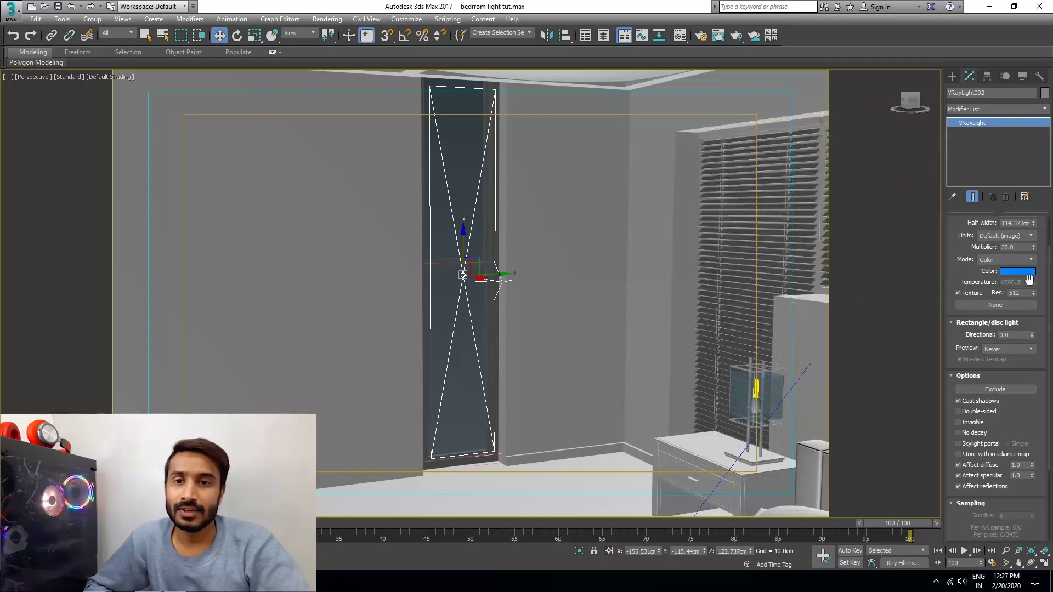
click(1015, 258)
click(1006, 274)
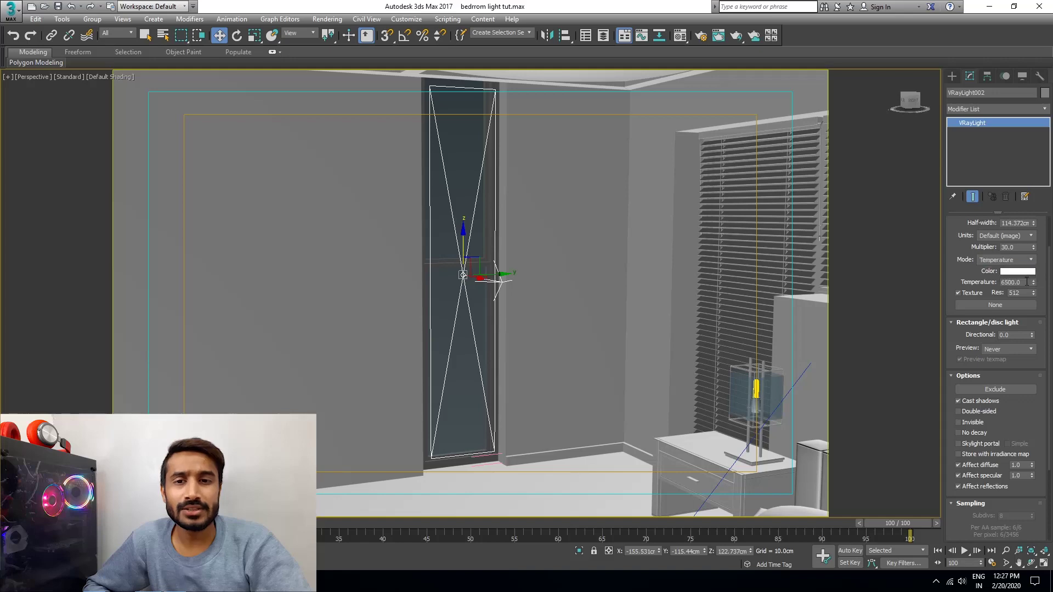
text(250)
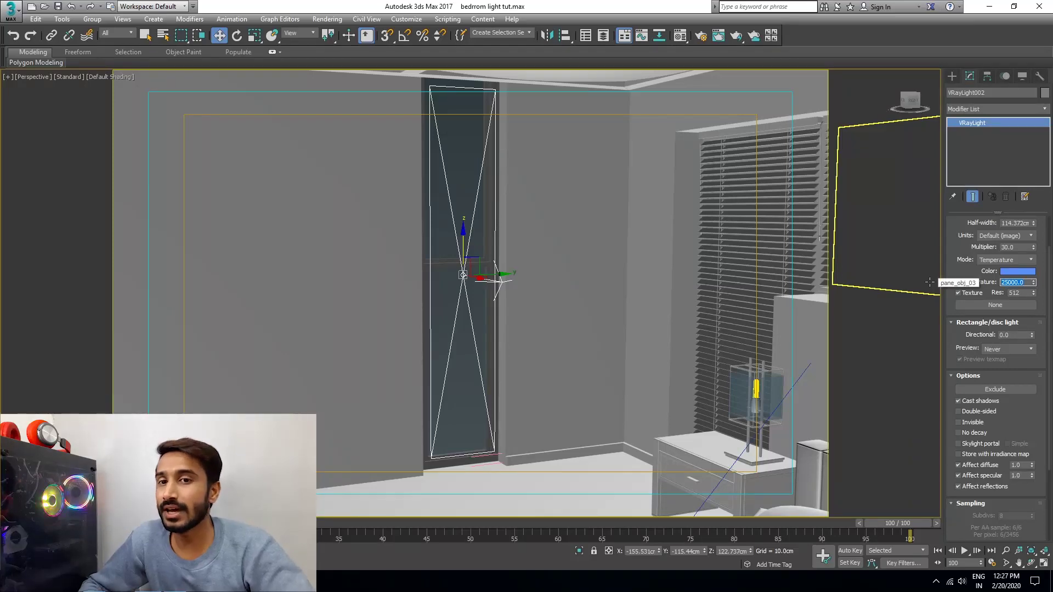
Test-render the Camera02 view with V-Ray, stop the render and close the frame buffer.
scroll(571, 294, up, 10)
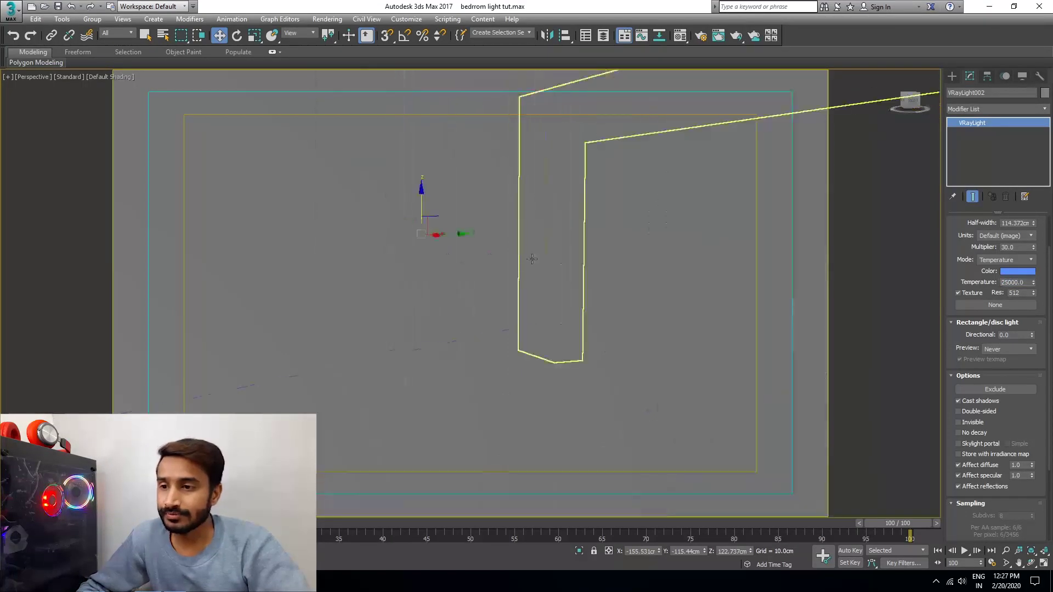
key(c)
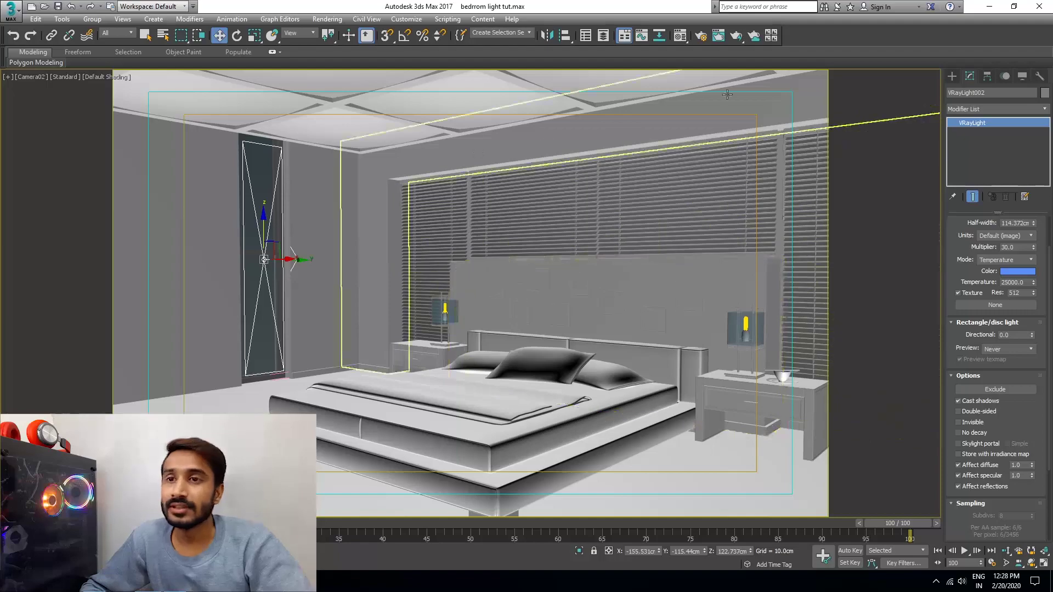
click(736, 36)
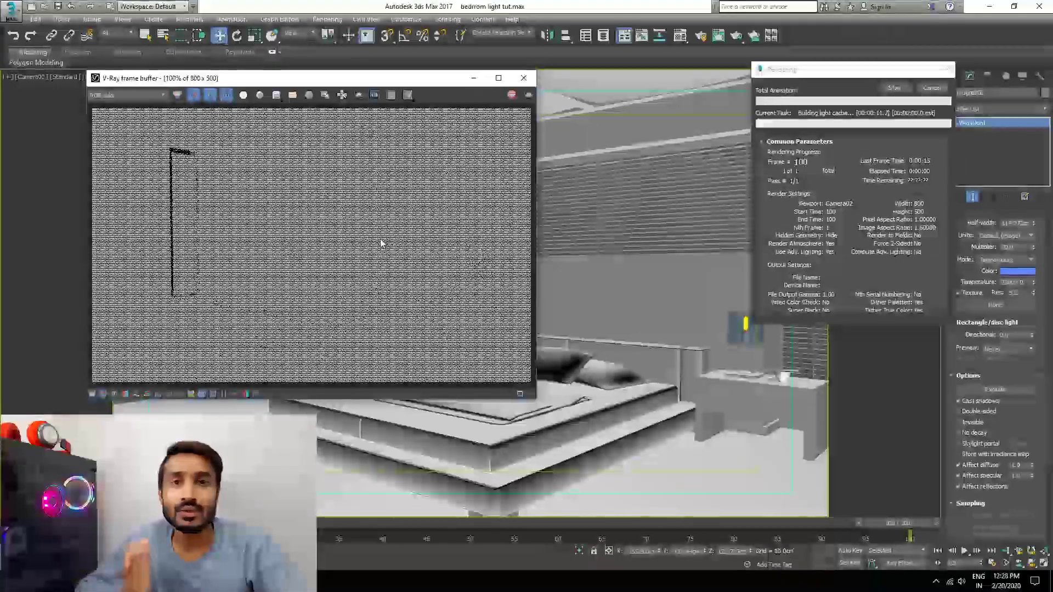
click(893, 88)
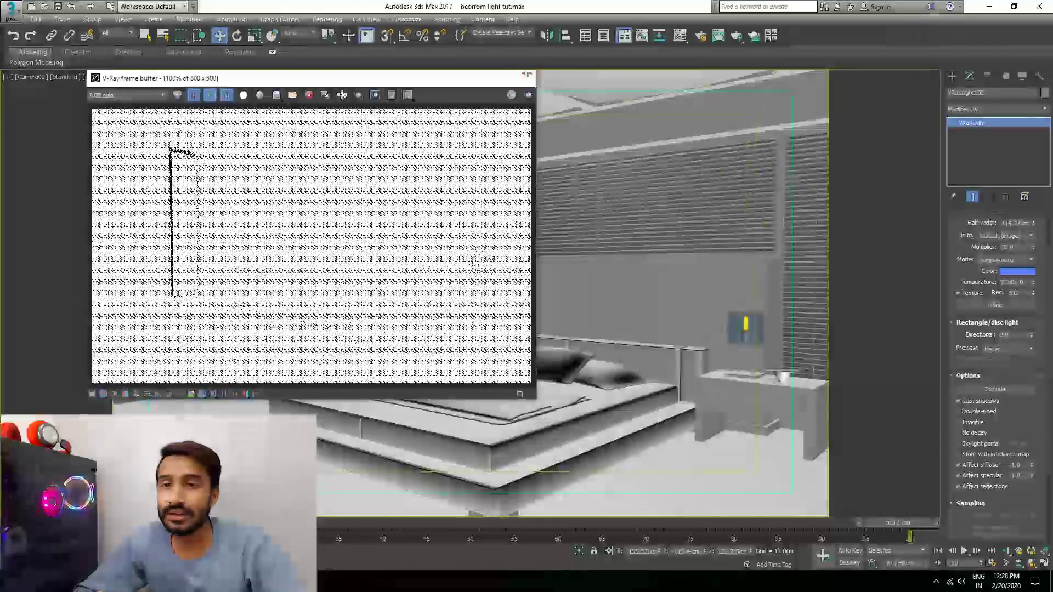
click(524, 77)
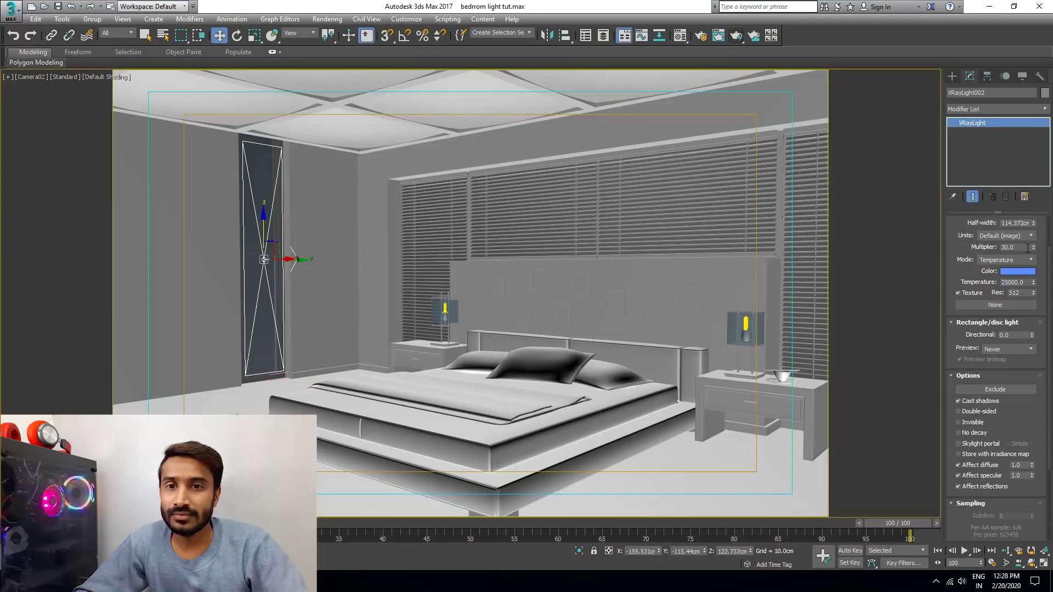
Set the window plane light's multiplier to 1.
double_click(1015, 247)
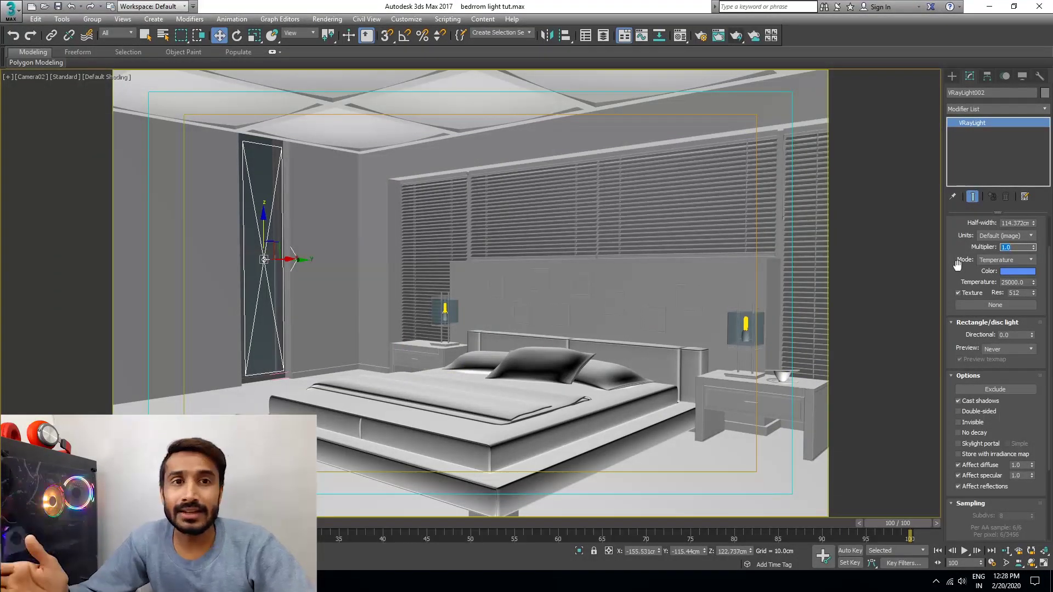
Make the window plane light invisible and render the Camera02 view with V-Ray.
scroll(959, 307, down, 3)
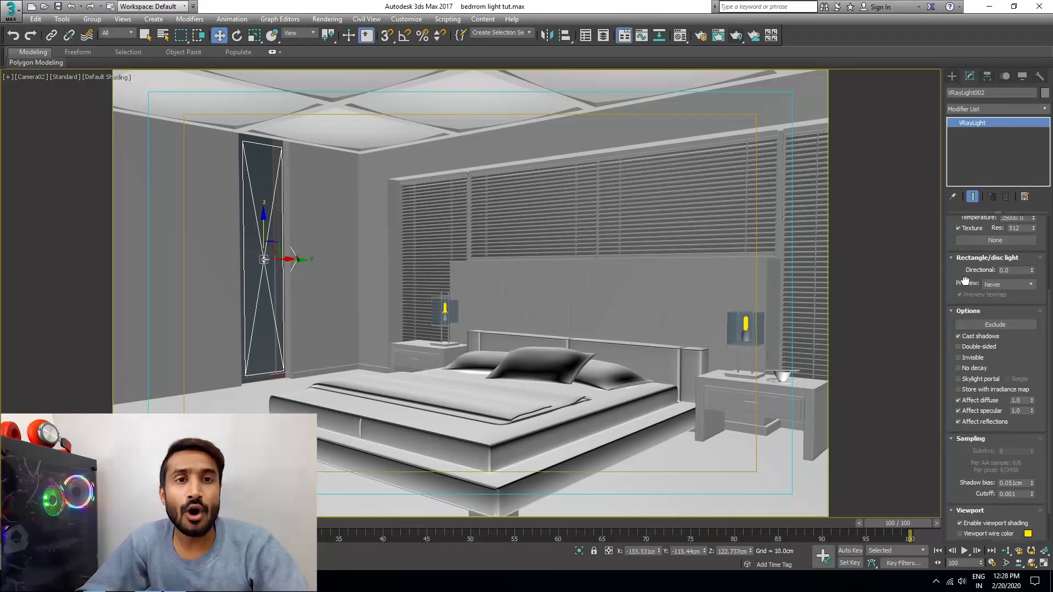
click(965, 354)
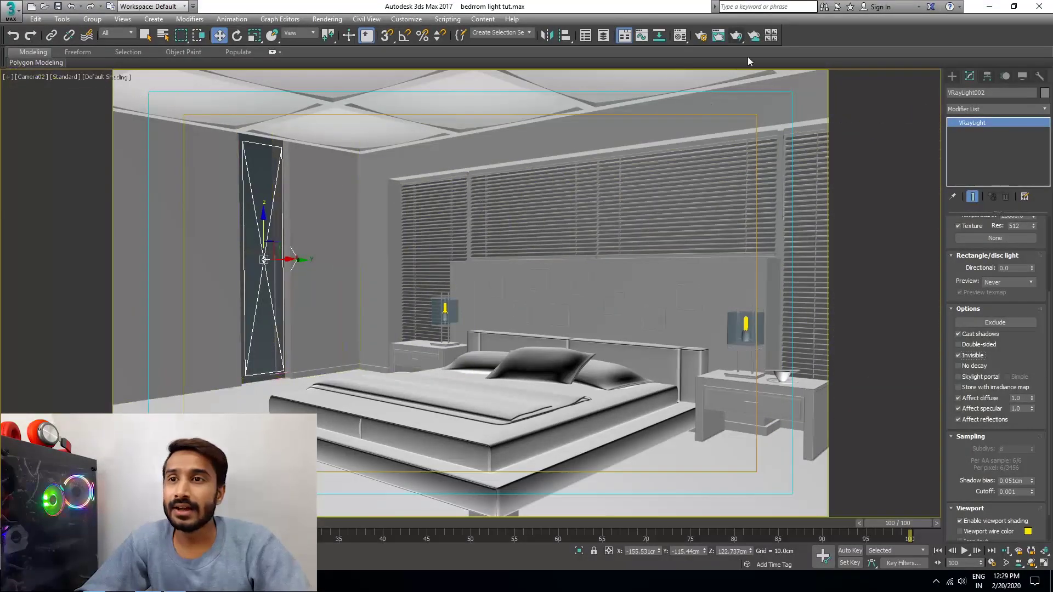
click(738, 34)
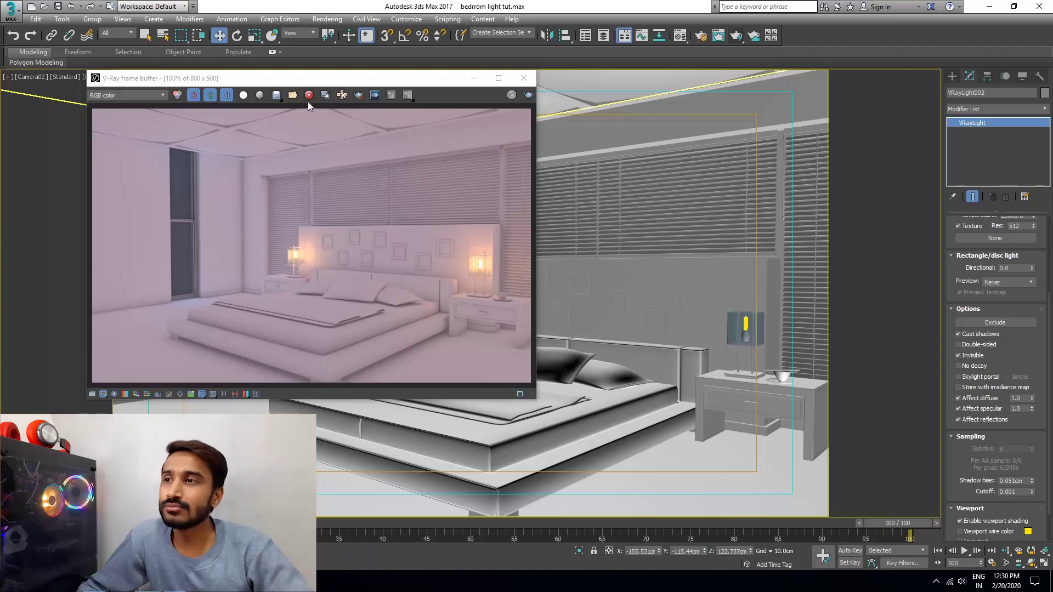
Set the environment background color to a very dark blue with hue 168 and saturation 255.
click(327, 19)
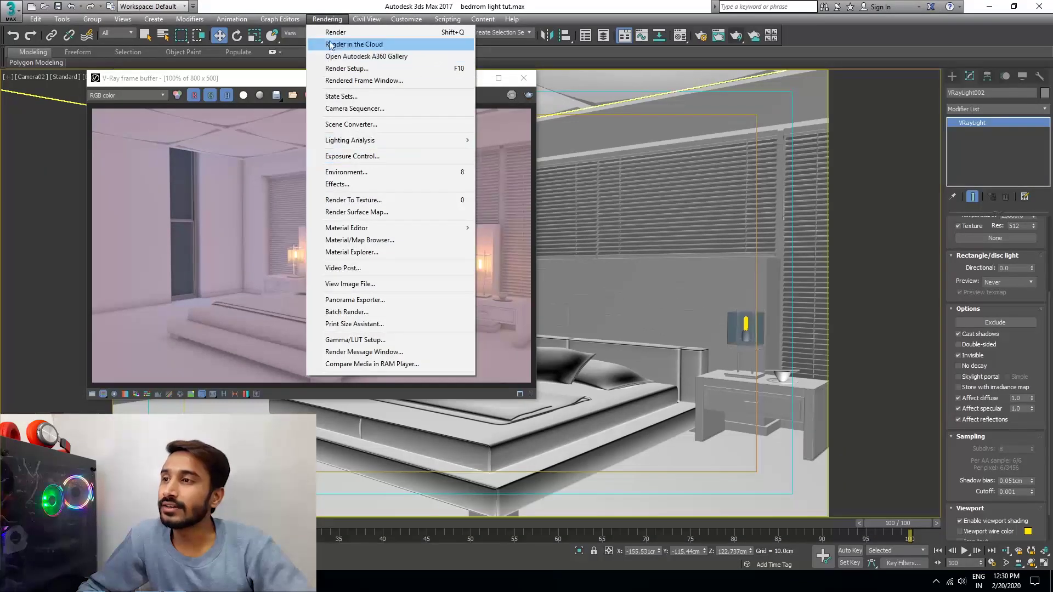
click(336, 173)
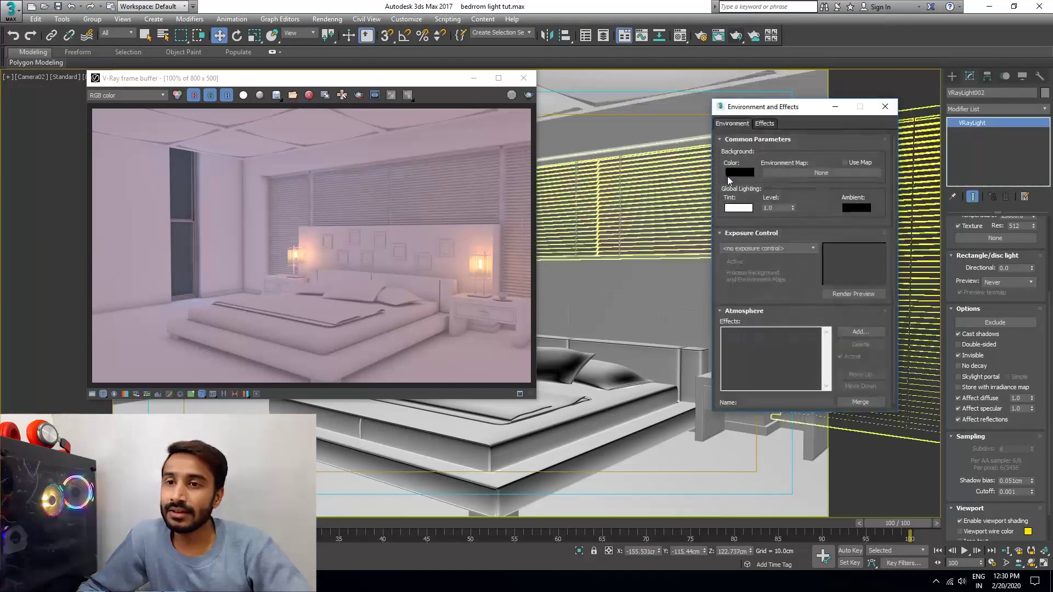
click(740, 172)
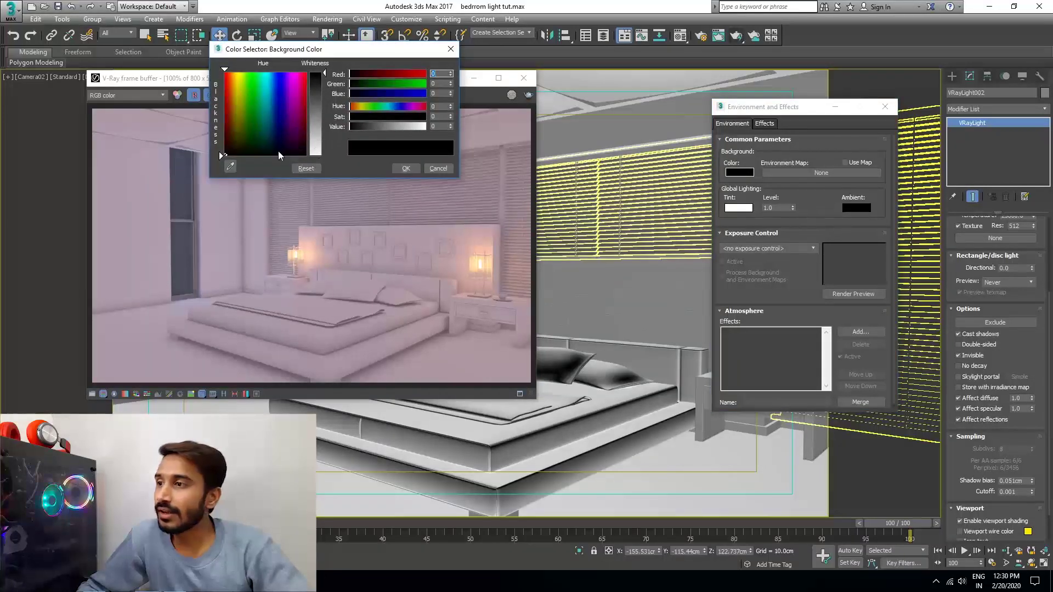
click(280, 145)
click(279, 140)
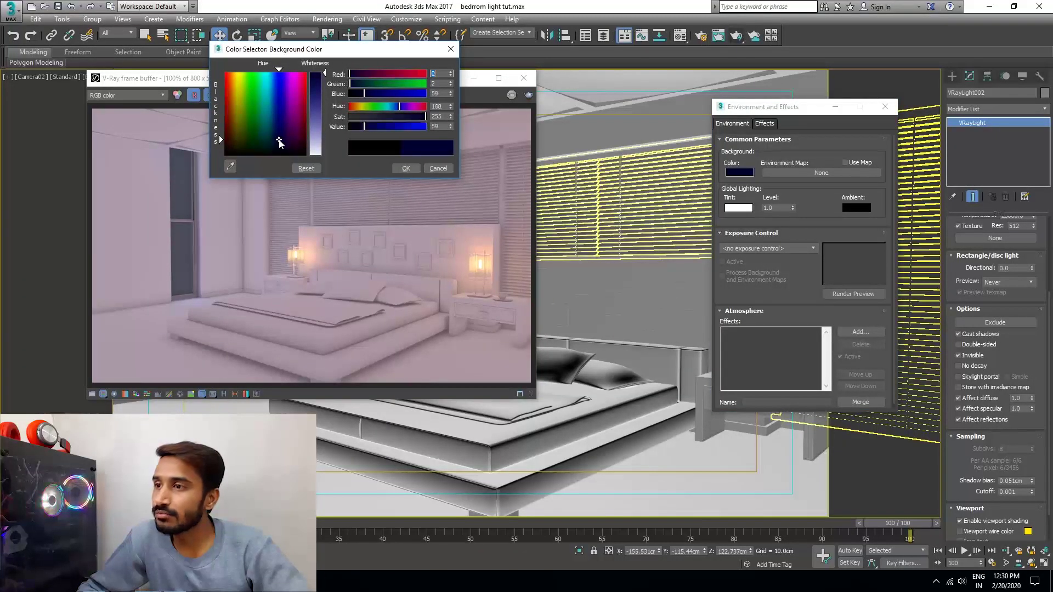
click(406, 168)
click(884, 108)
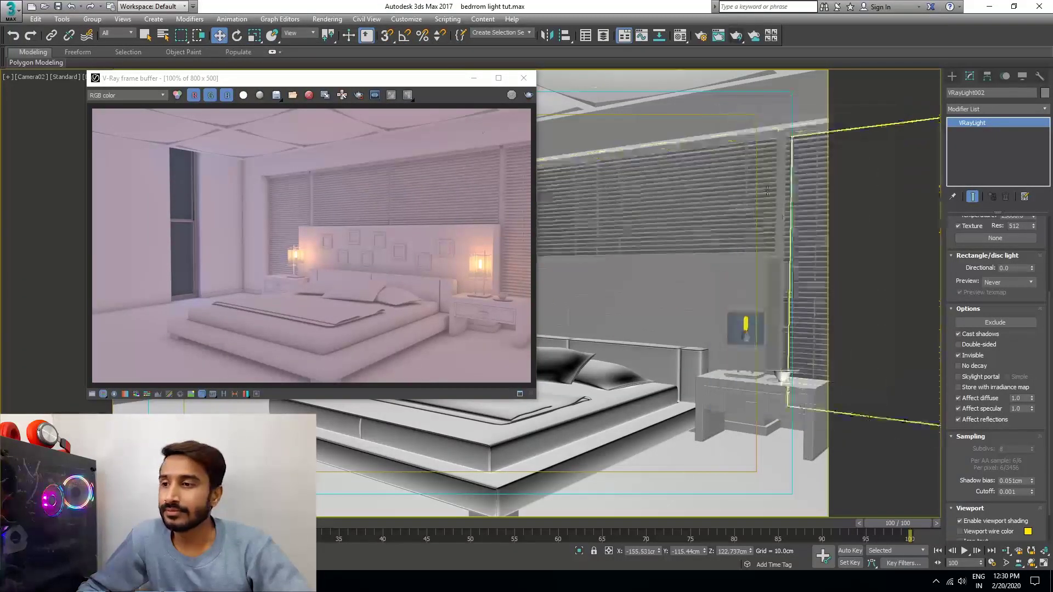
Render the Camera02 view again with the dark blue environment background.
click(736, 36)
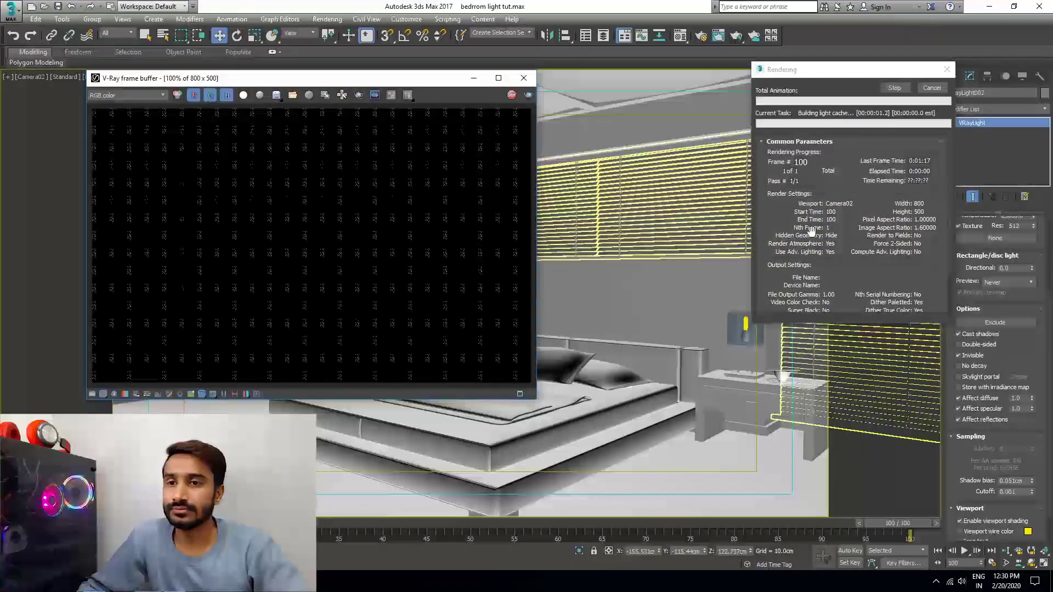
click(804, 80)
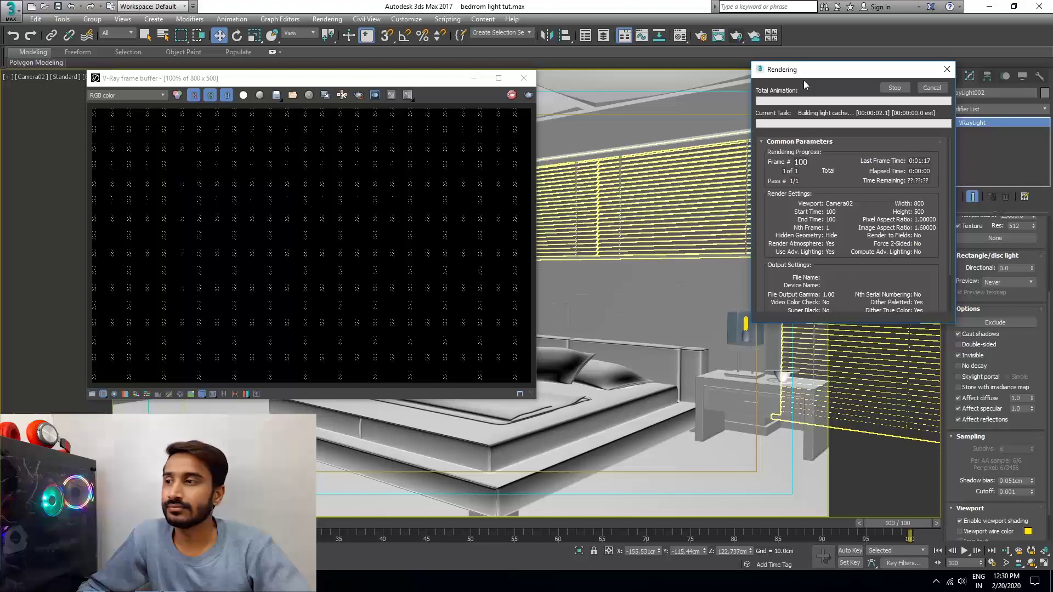